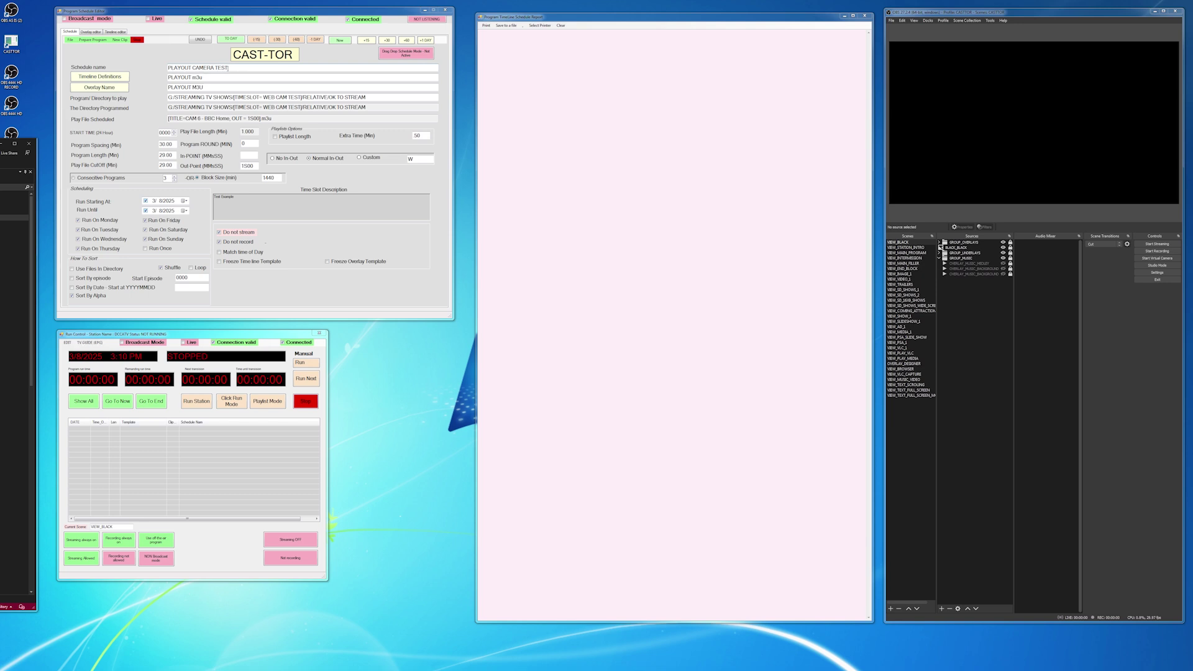
# Review the block rows of the PLAYOUT timeline in the timeline editor and return to the schedule settings.
pyautogui.click(118, 31)
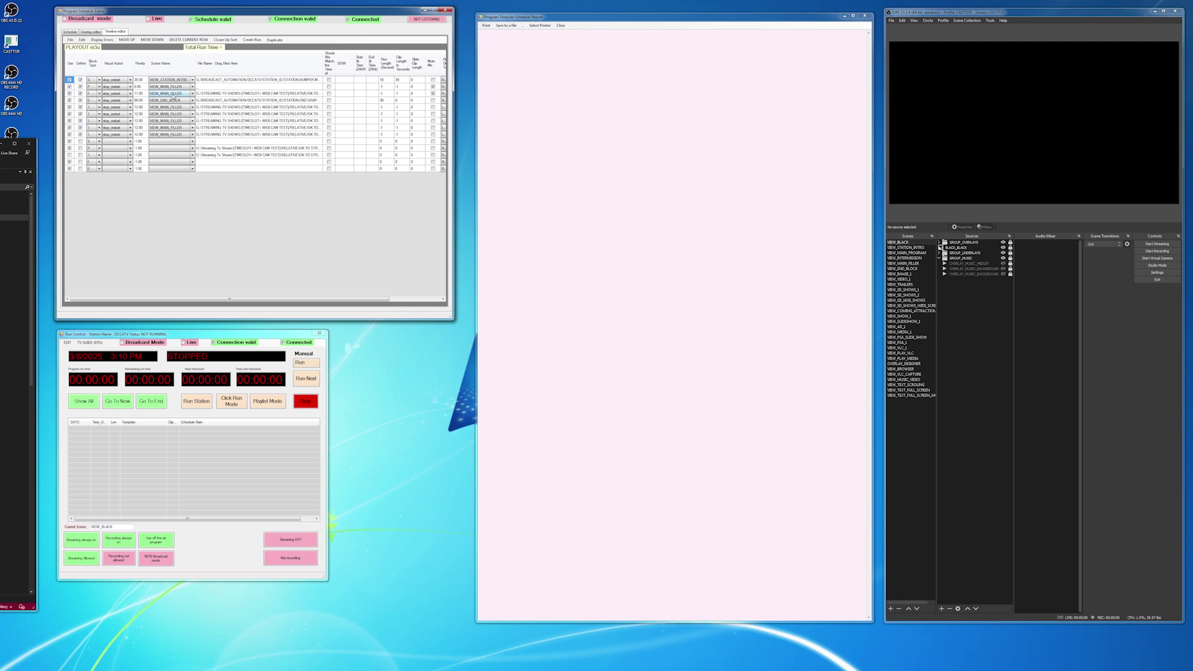
pyautogui.click(70, 33)
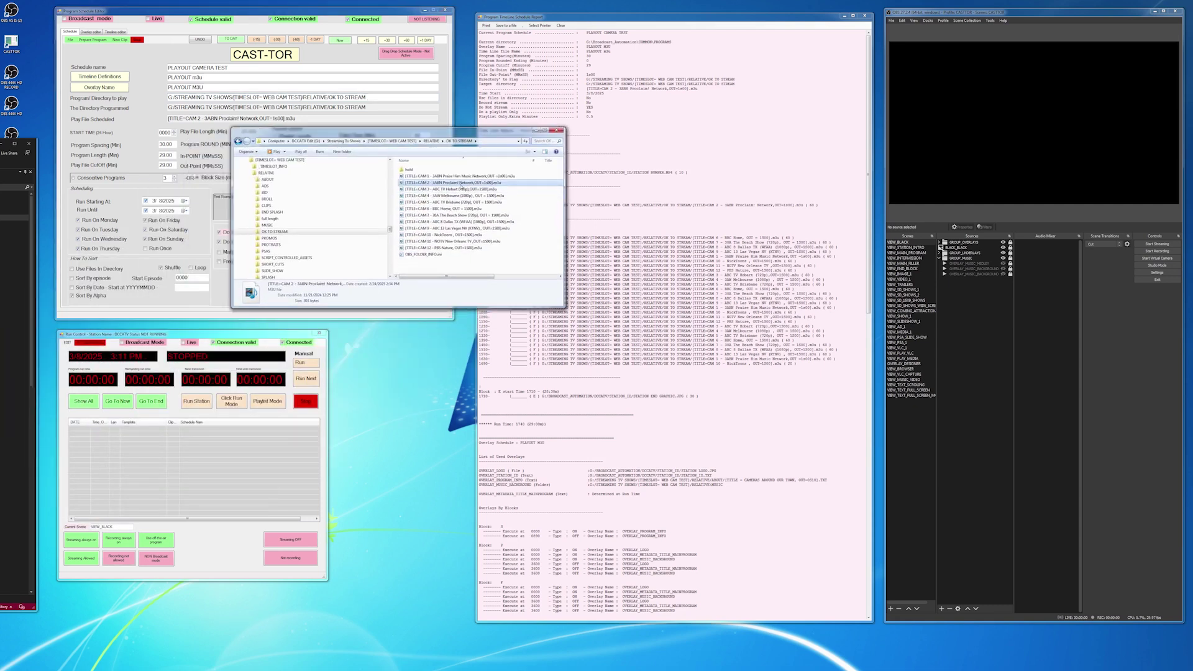
# Load the CAM 3 - ABC TV Hobart m3u file into Notepad, discarding changes to the file already open.
pyautogui.press('Up')
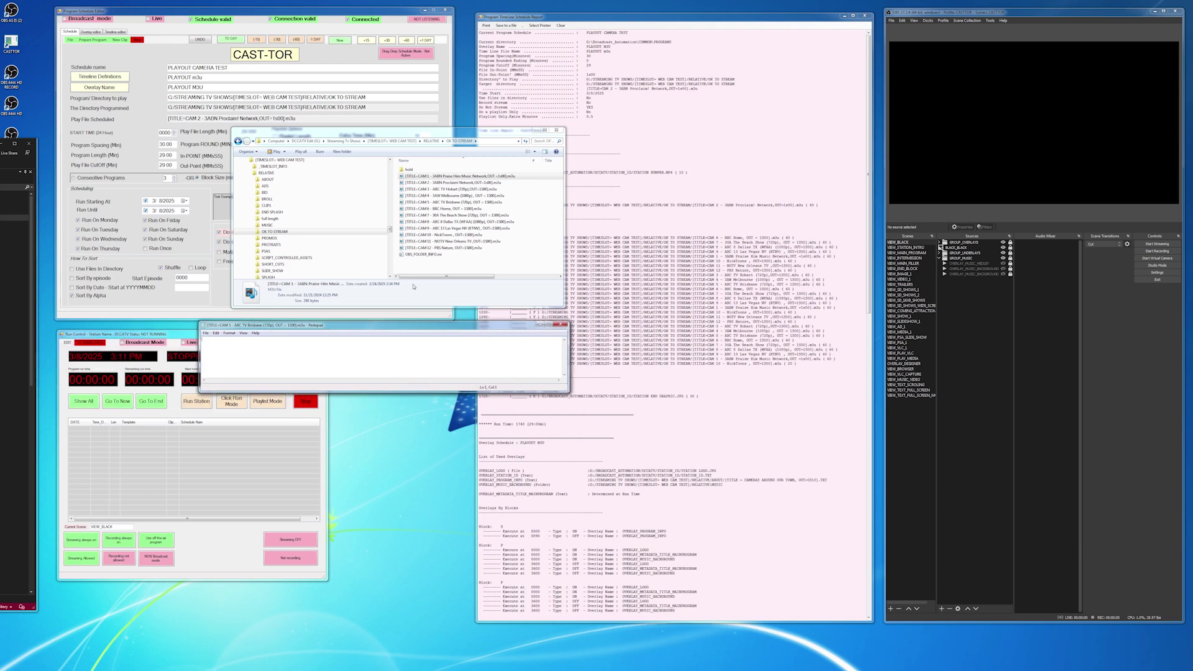
pyautogui.moveTo(459, 189); pyautogui.dragTo(252, 360)
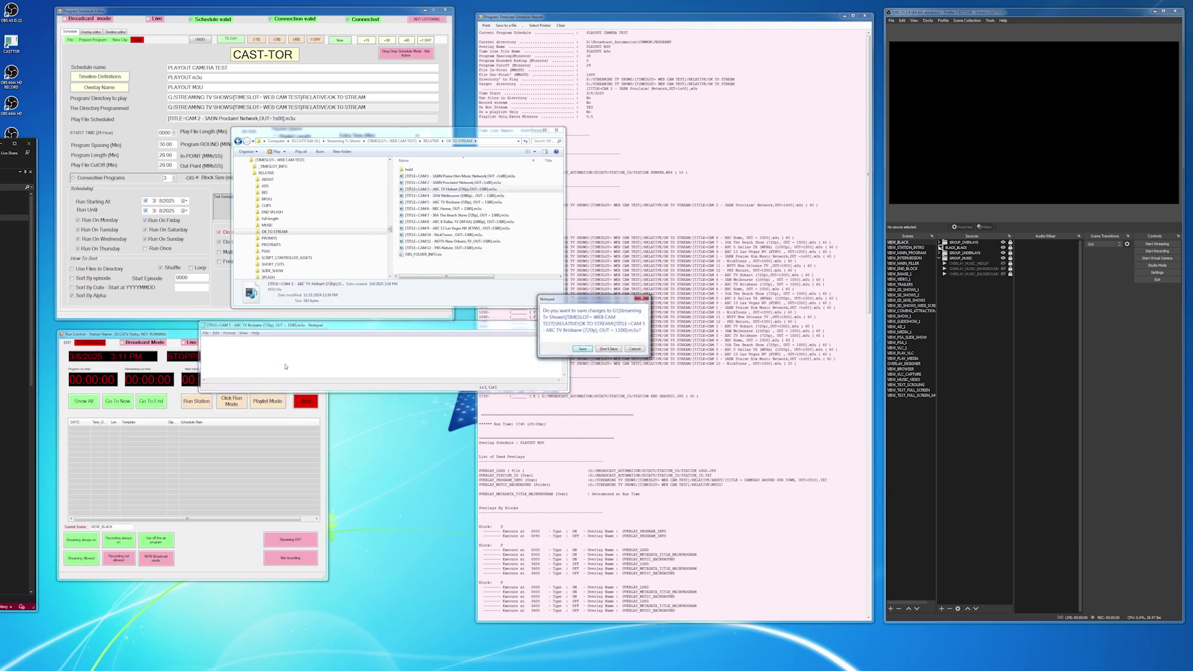
pyautogui.click(635, 349)
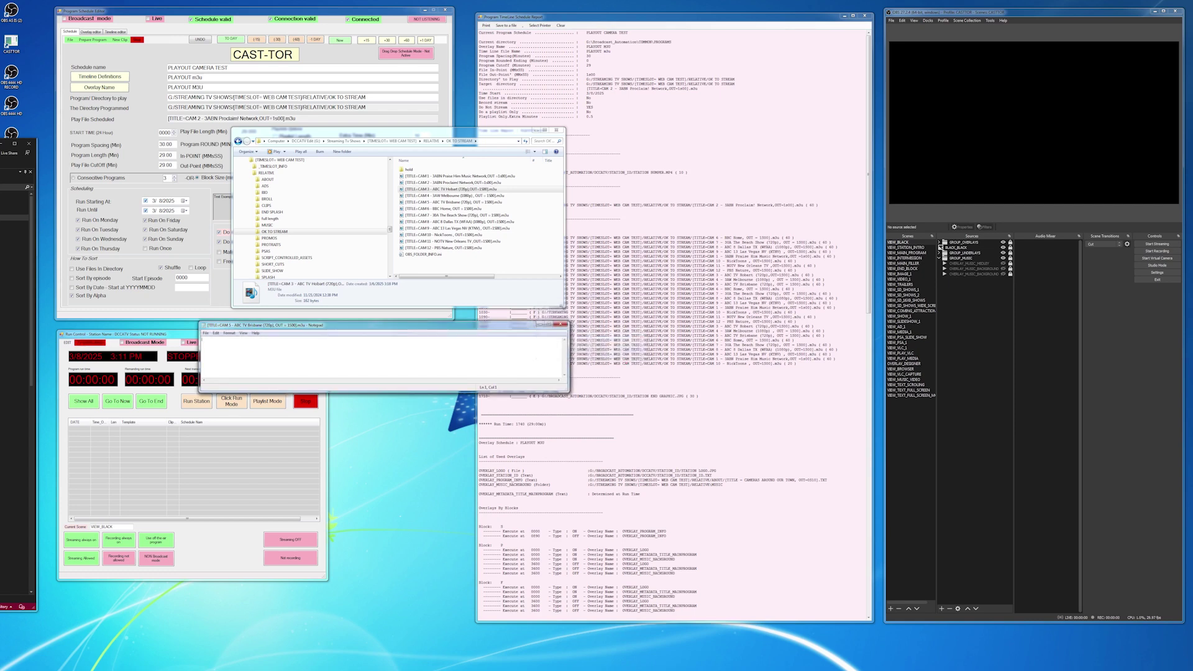
pyautogui.moveTo(402, 190); pyautogui.dragTo(385, 363)
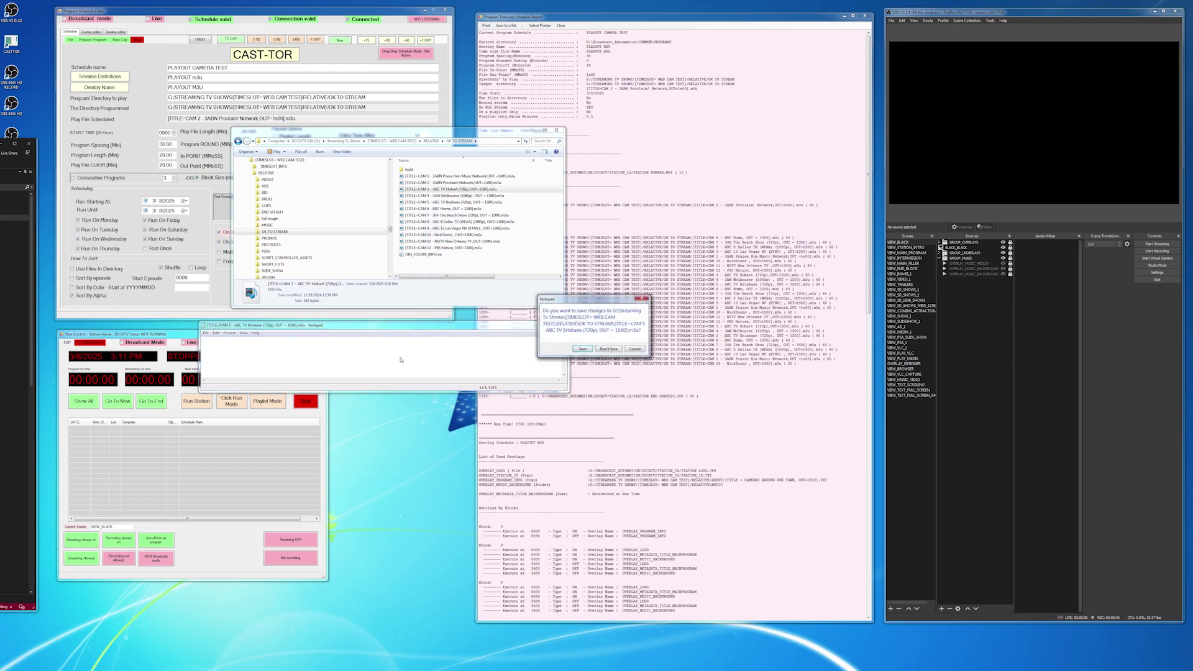
pyautogui.click(608, 348)
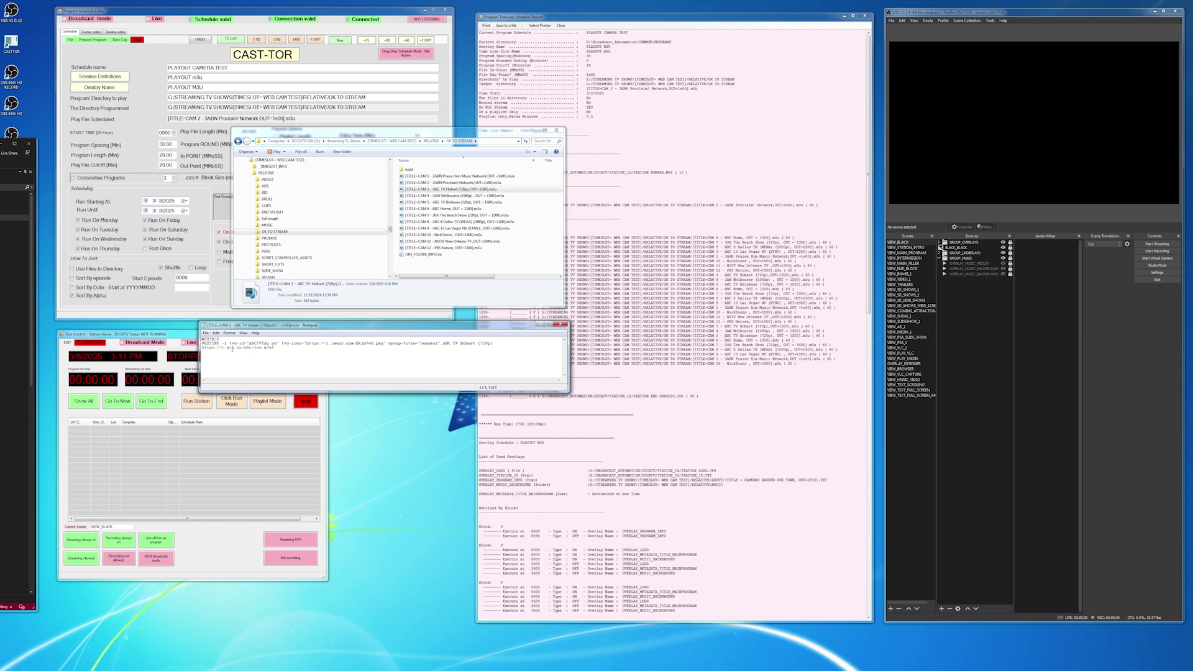
# Examine the stream address line in the ABC TV Hobart file, close Notepad and move the folder window out of the way.
pyautogui.moveTo(279, 348); pyautogui.dragTo(202, 348)
pyautogui.click(264, 362)
pyautogui.moveTo(276, 348); pyautogui.dragTo(202, 349)
pyautogui.click(561, 324)
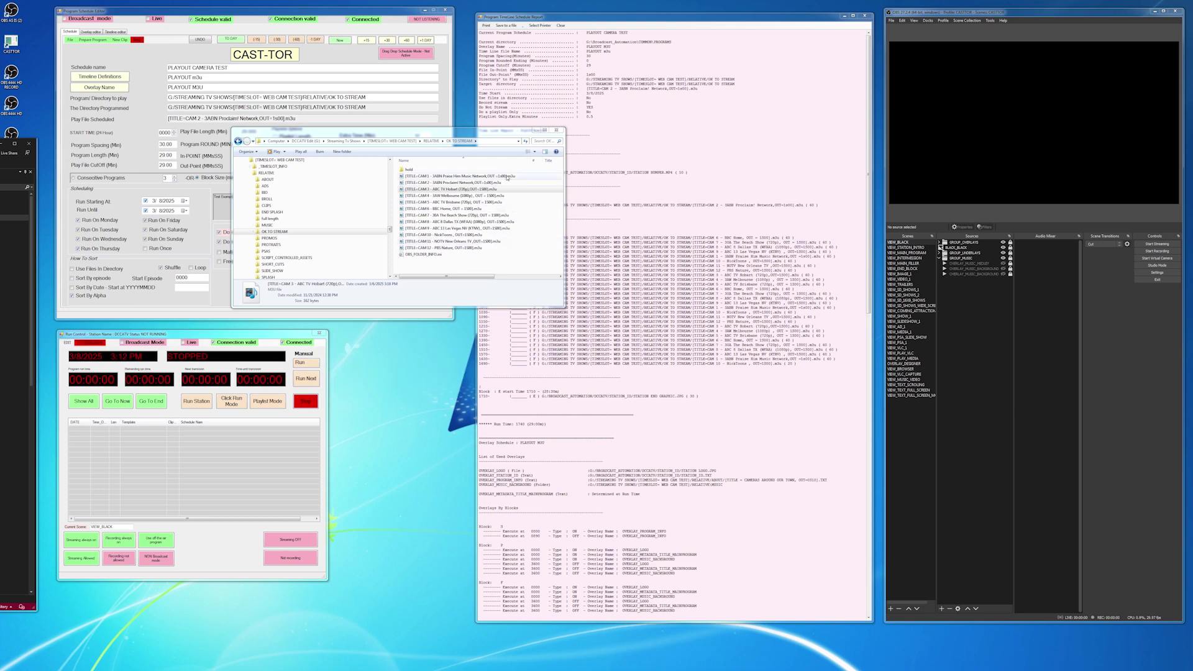
pyautogui.moveTo(512, 134); pyautogui.dragTo(0, 167)
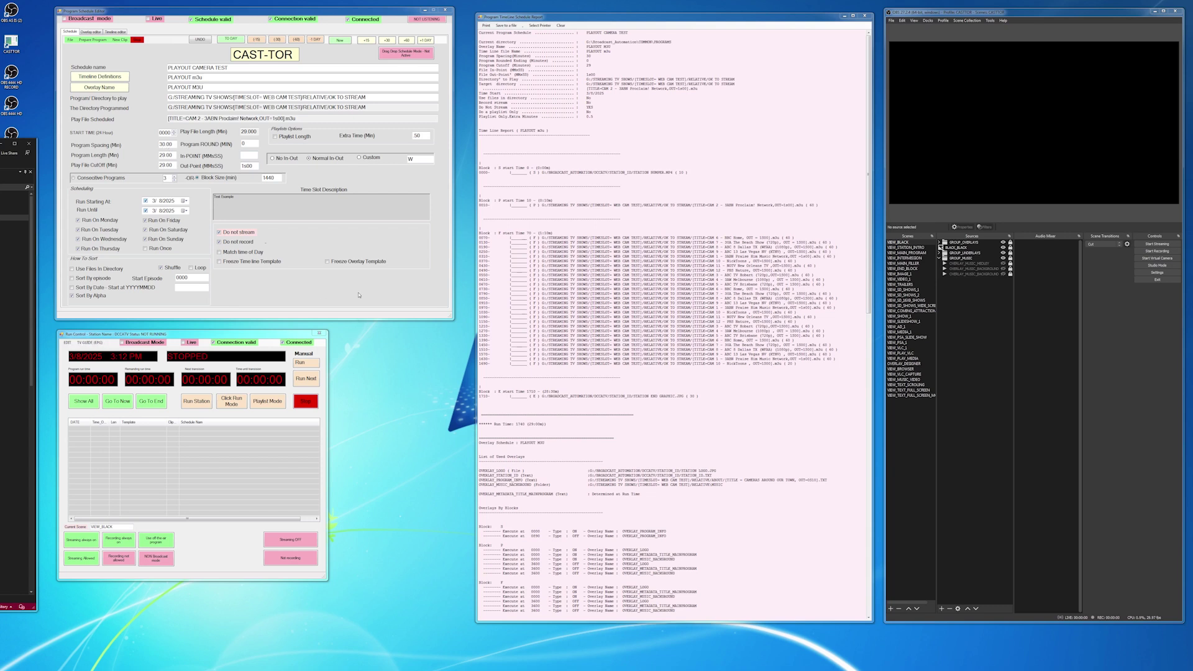
# Add the PLAYOUT CAMERA TEST programs to the schedule for today and switch streaming to not allowed.
pyautogui.click(165, 144)
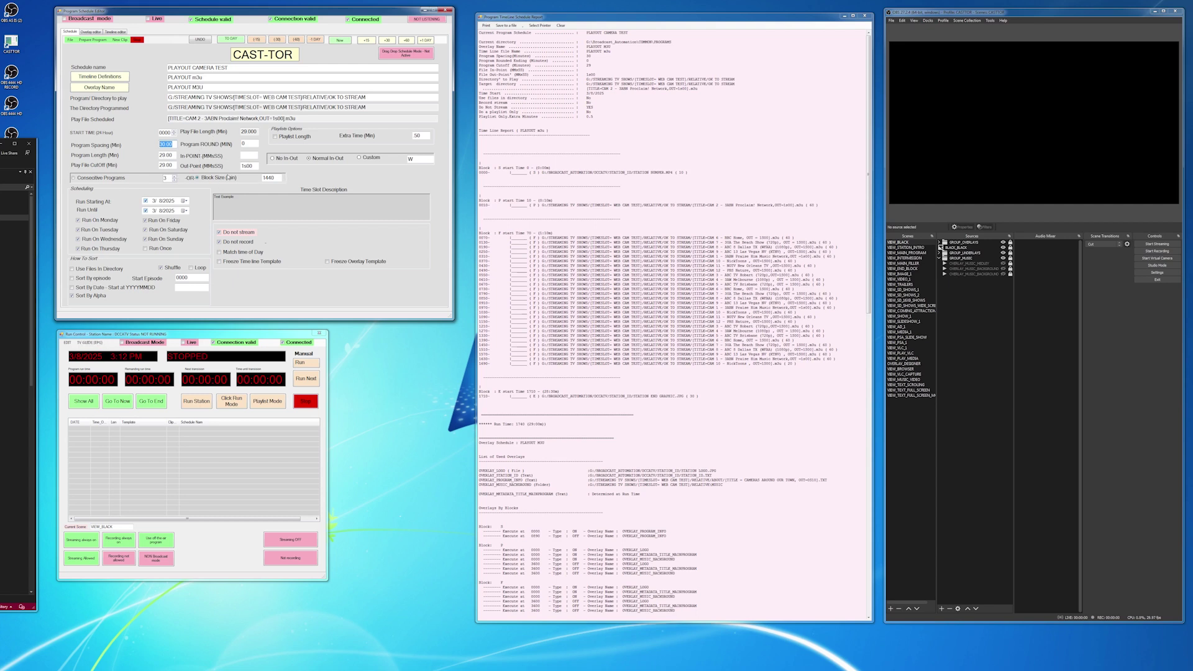
pyautogui.click(231, 39)
pyautogui.click(94, 40)
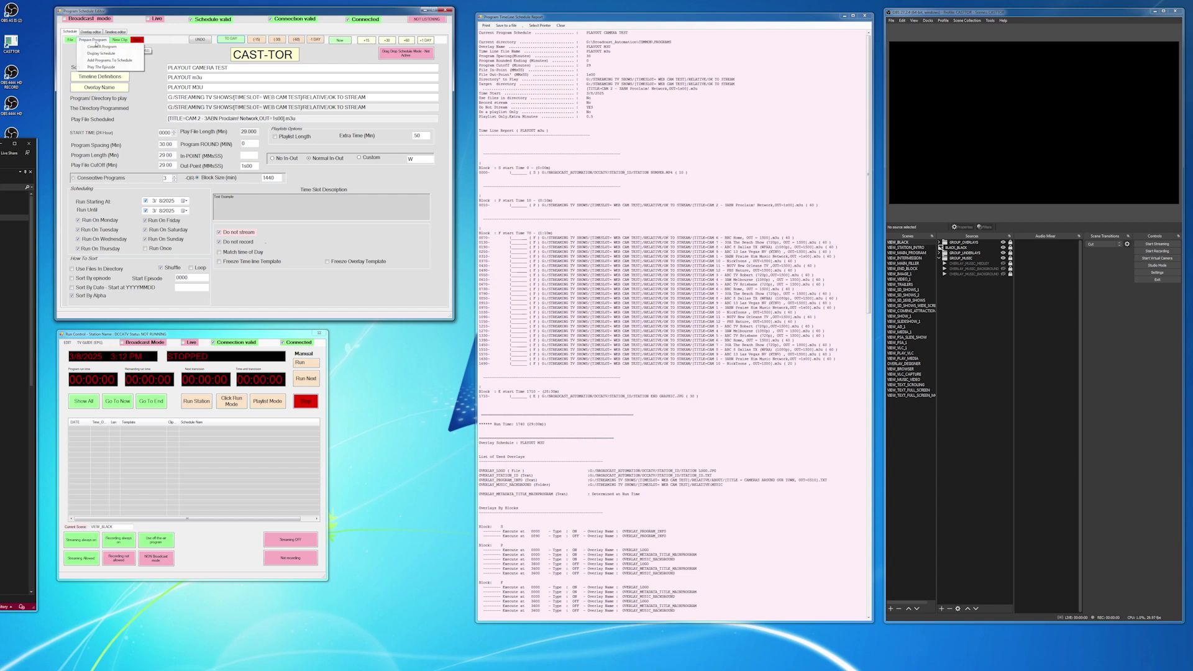
pyautogui.click(106, 60)
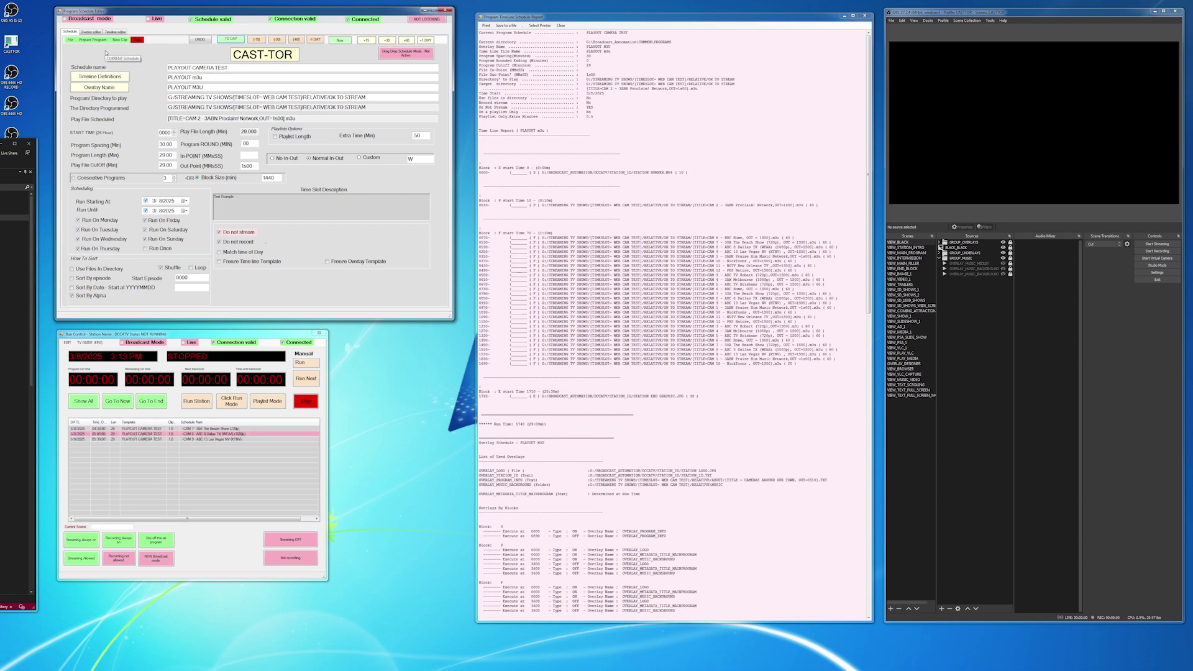
pyautogui.click(81, 558)
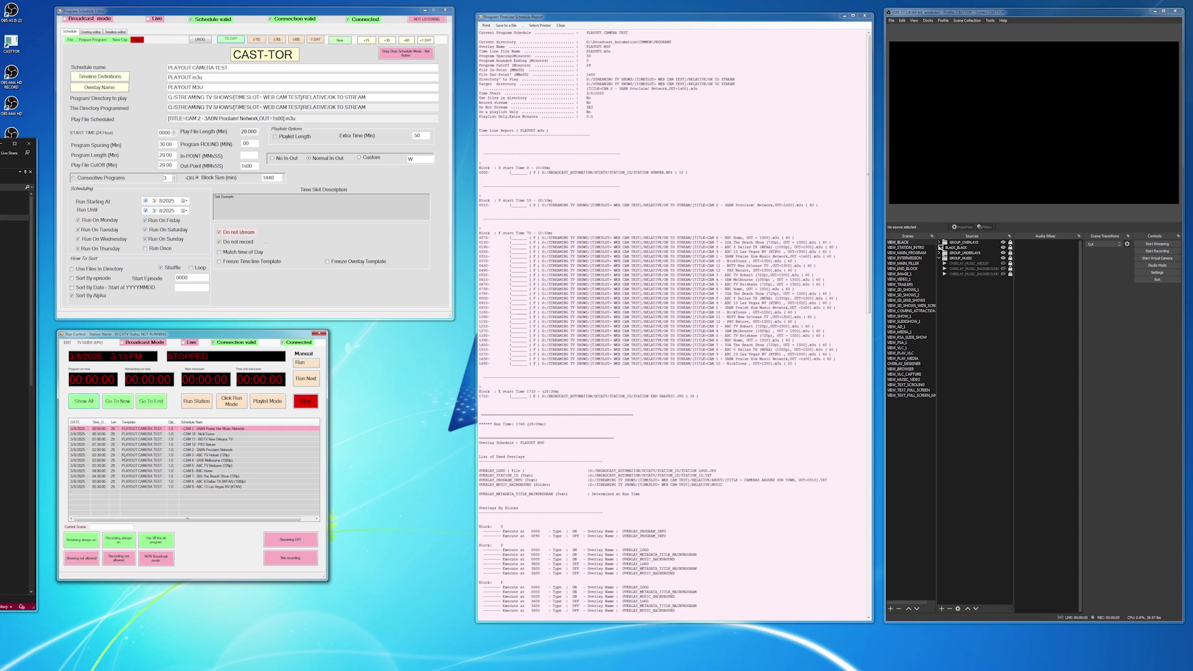
# Undo the scheduled programs and add the PLAYOUT CAMERA TEST programs to the schedule again.
pyautogui.click(197, 270)
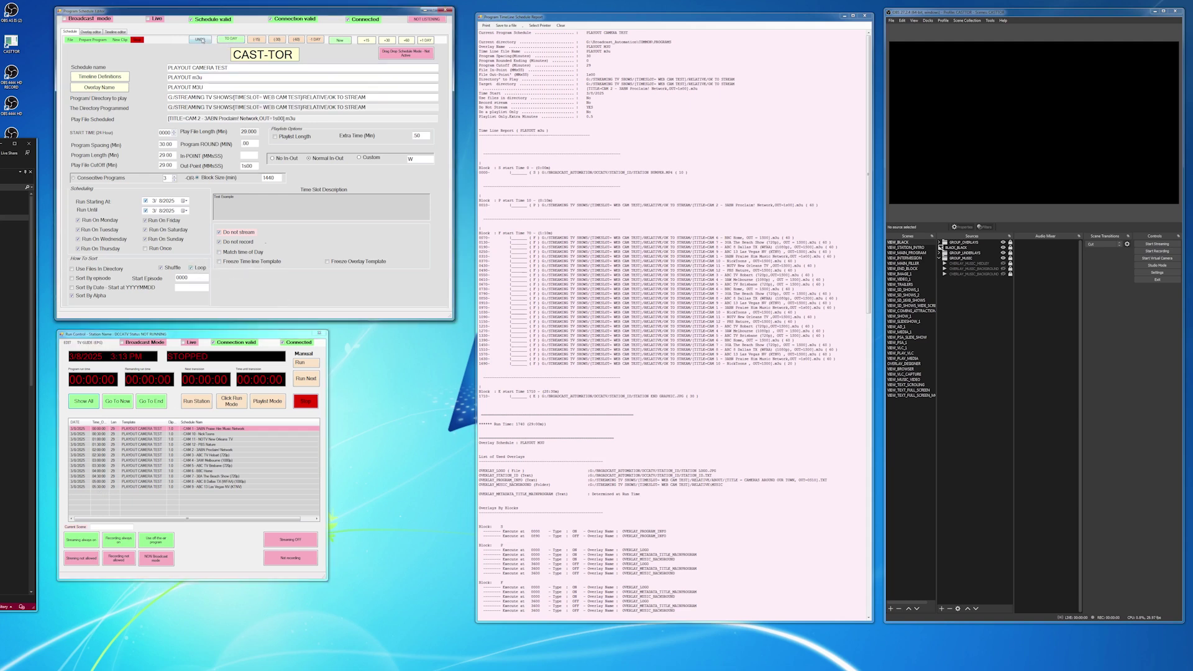
pyautogui.click(93, 40)
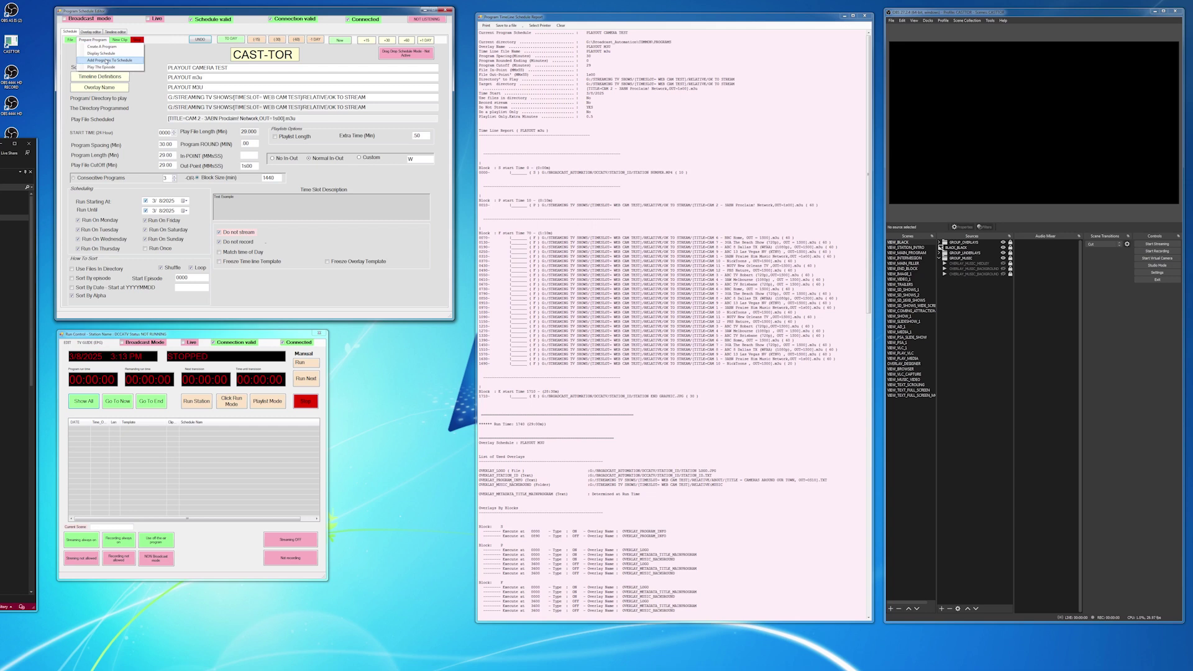
pyautogui.click(106, 60)
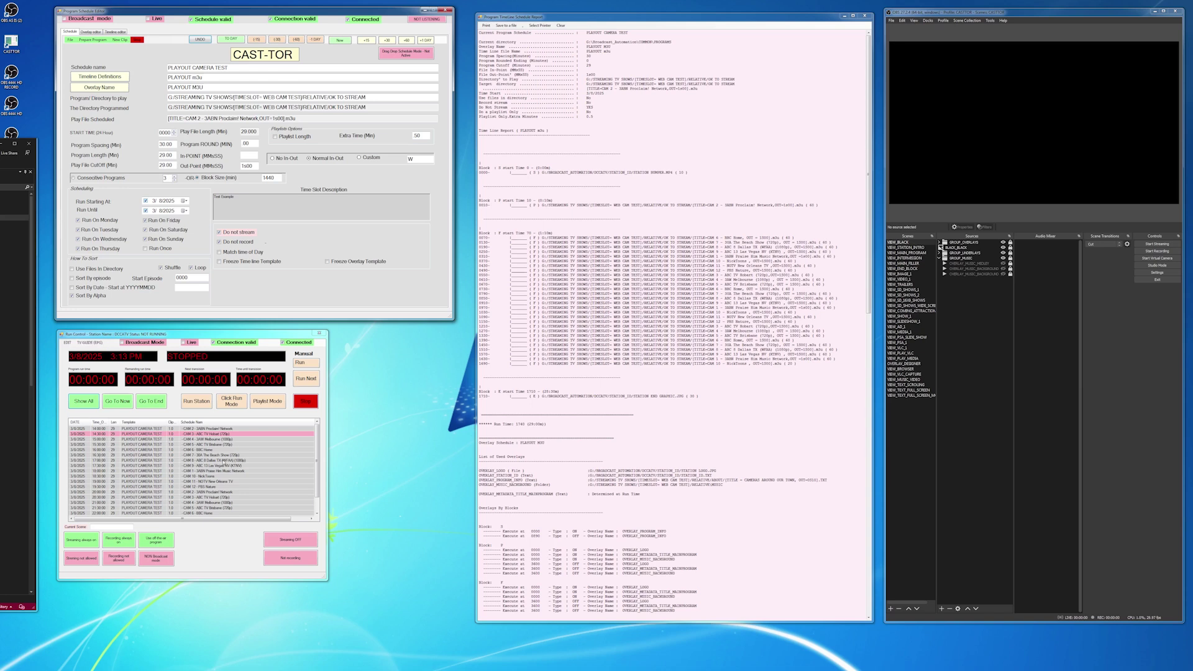
# Test playback from the run list with the CAM 8 - ABC 8 Dallas program and the current station program, stopping each run.
pyautogui.click(211, 460)
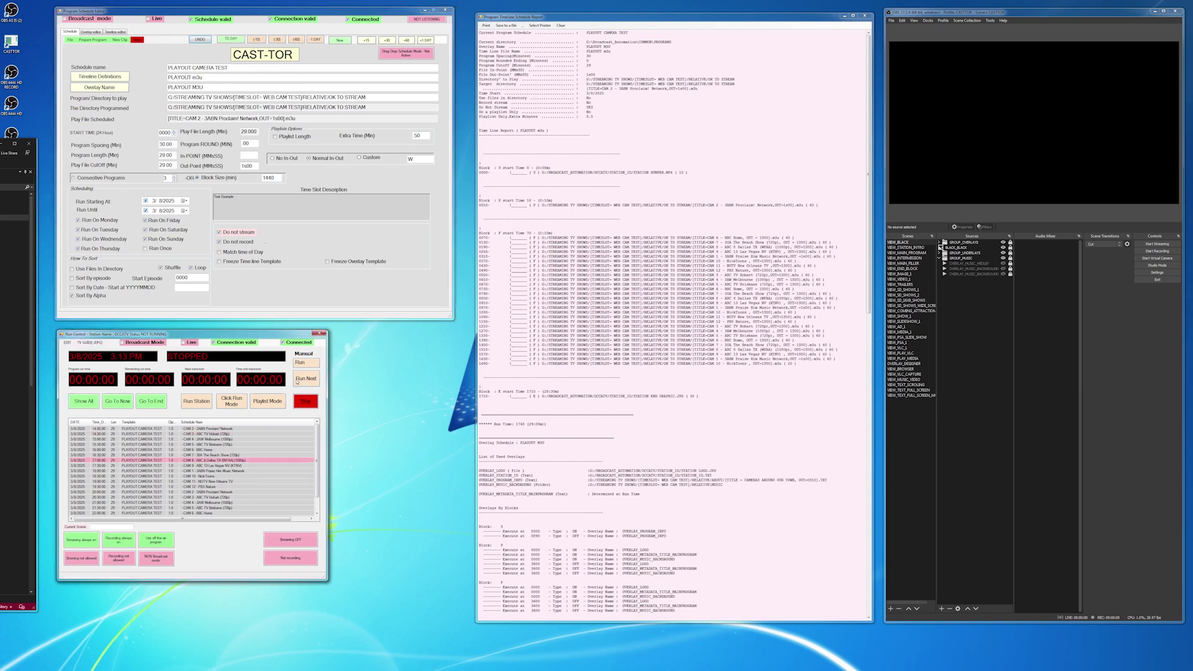
pyautogui.click(297, 381)
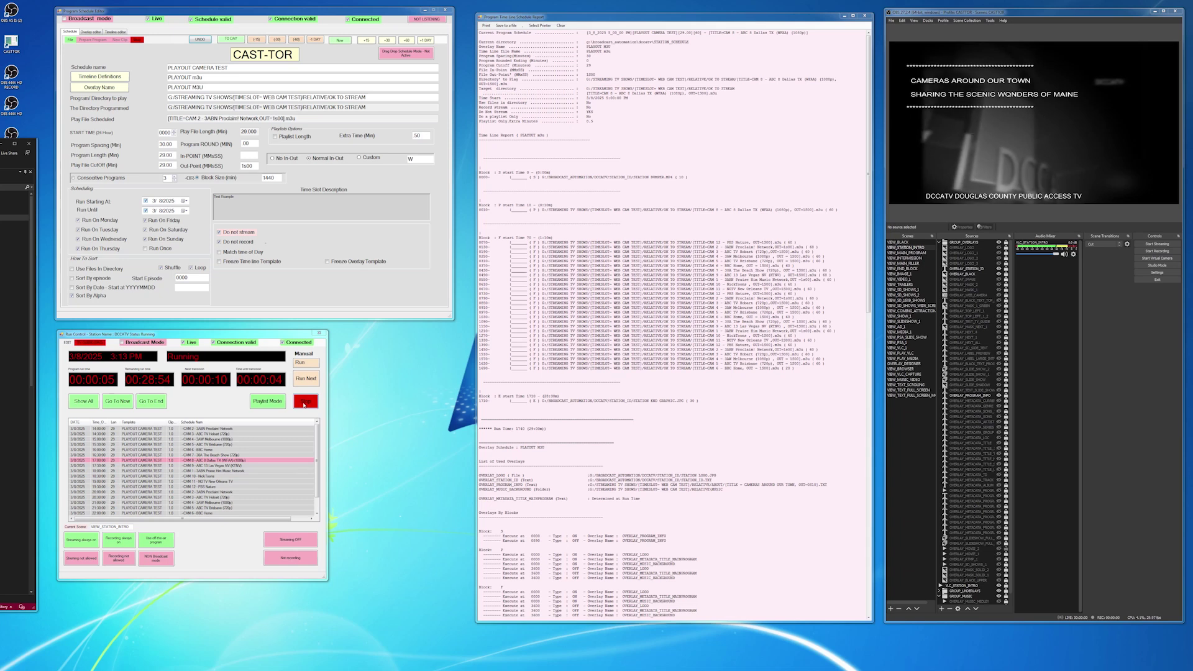
pyautogui.click(304, 403)
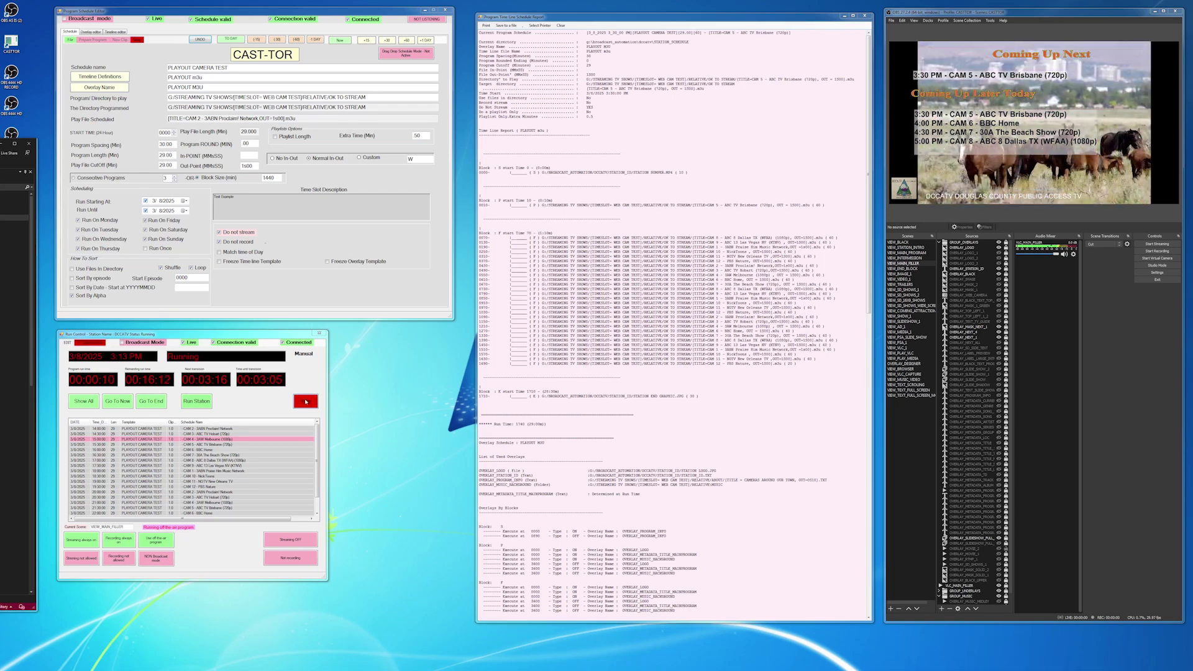
pyautogui.click(305, 401)
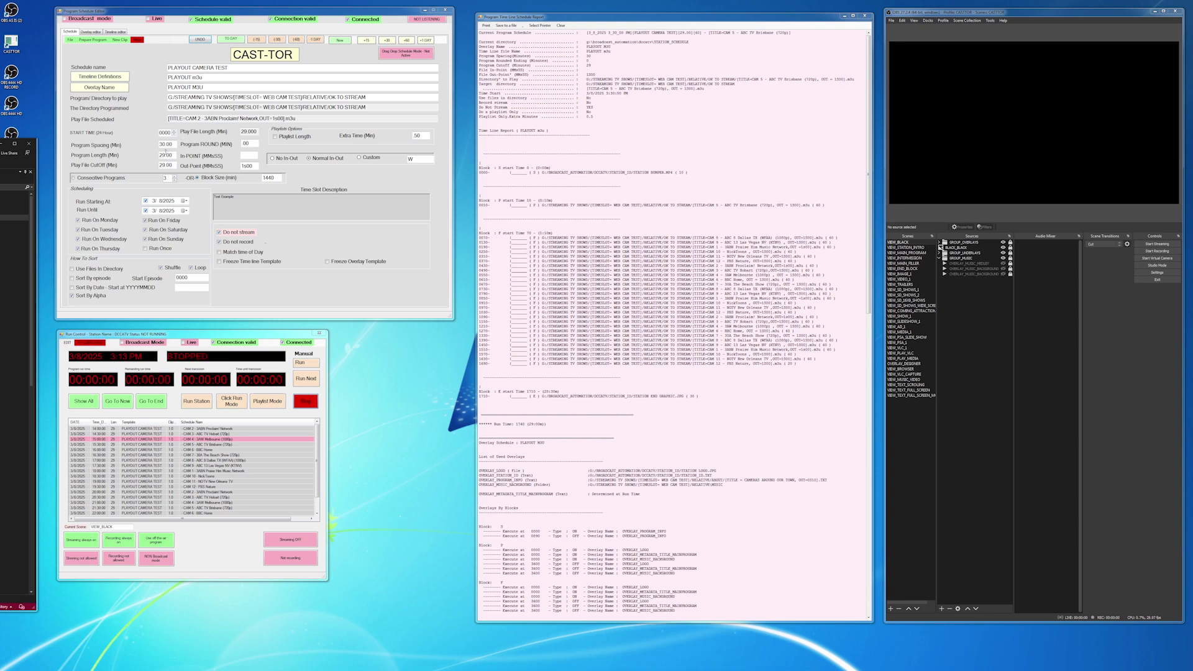
# Undo the scheduled programs to empty the run list.
pyautogui.moveTo(172, 145); pyautogui.dragTo(144, 144)
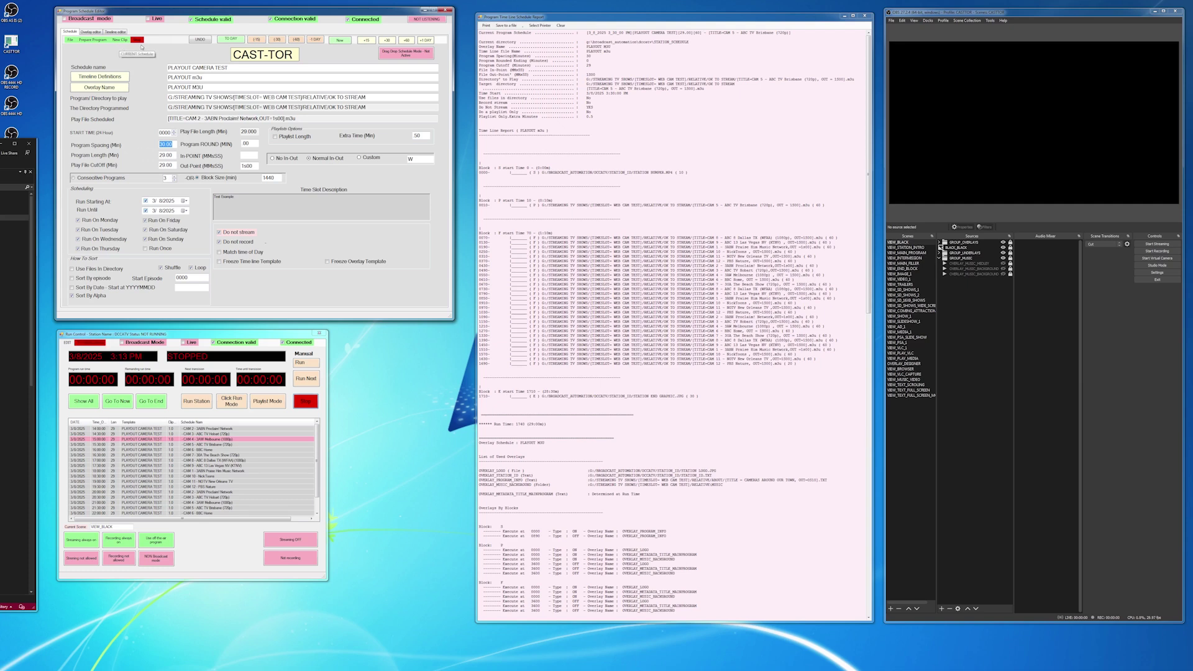
pyautogui.click(199, 39)
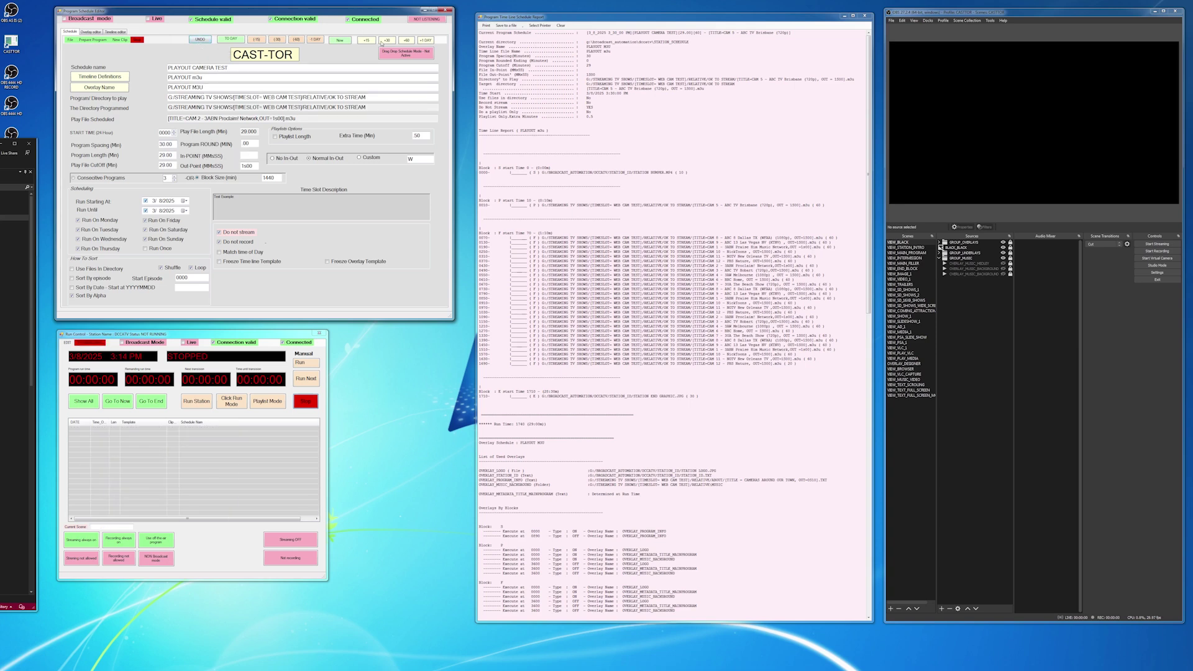
# Set the start time to 0900 and the block size to 120 minutes, and add the programs to the schedule.
pyautogui.click(407, 41)
pyautogui.click(407, 41)
pyautogui.doubleClick(272, 178)
pyautogui.write('120')
pyautogui.click(92, 41)
pyautogui.click(92, 68)
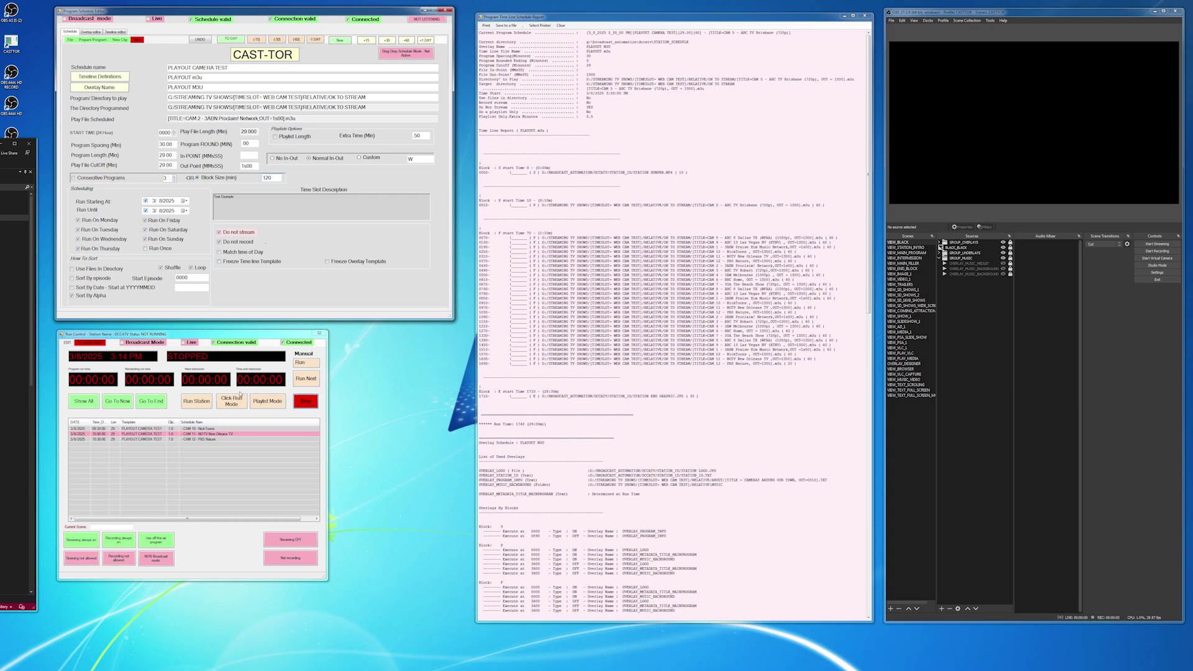
pyautogui.click(92, 402)
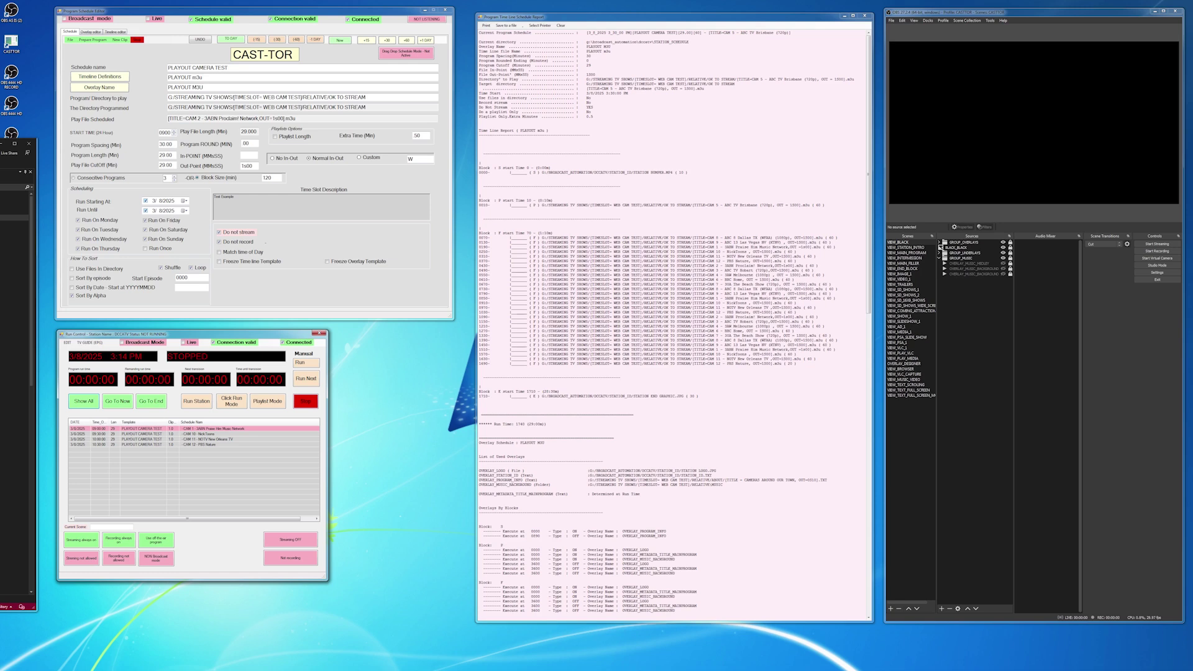
# Open the TV guide, set the Run Until date to 3/21/2025 and add the programs to the schedule for that range.
pyautogui.click(90, 342)
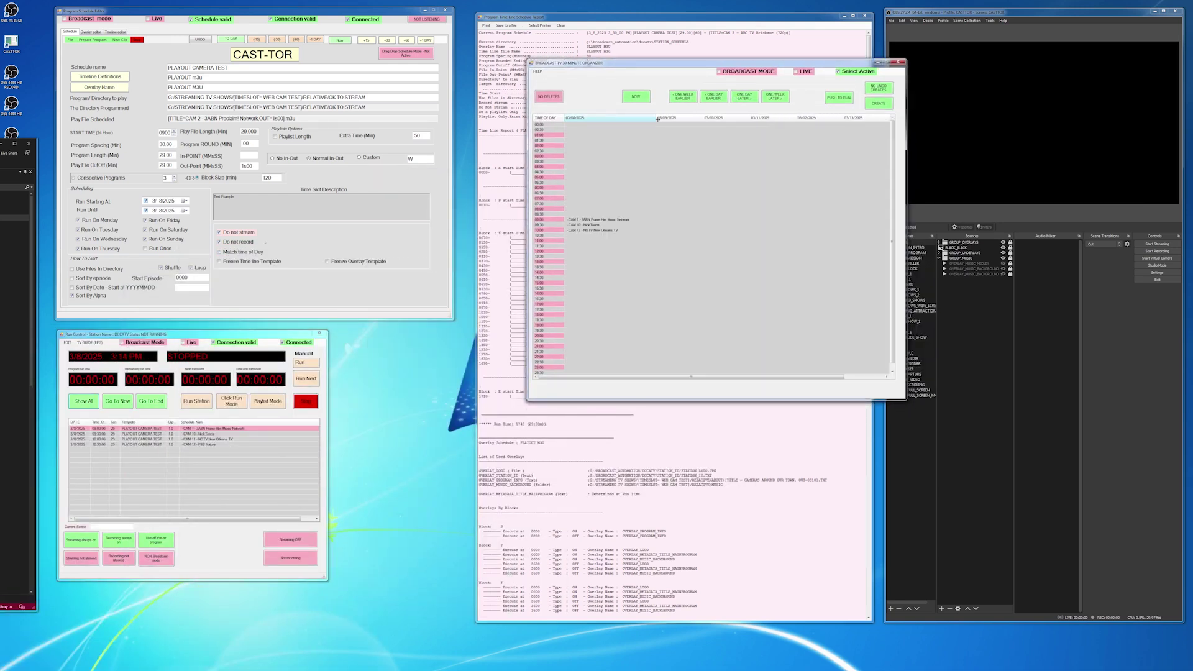
pyautogui.click(185, 210)
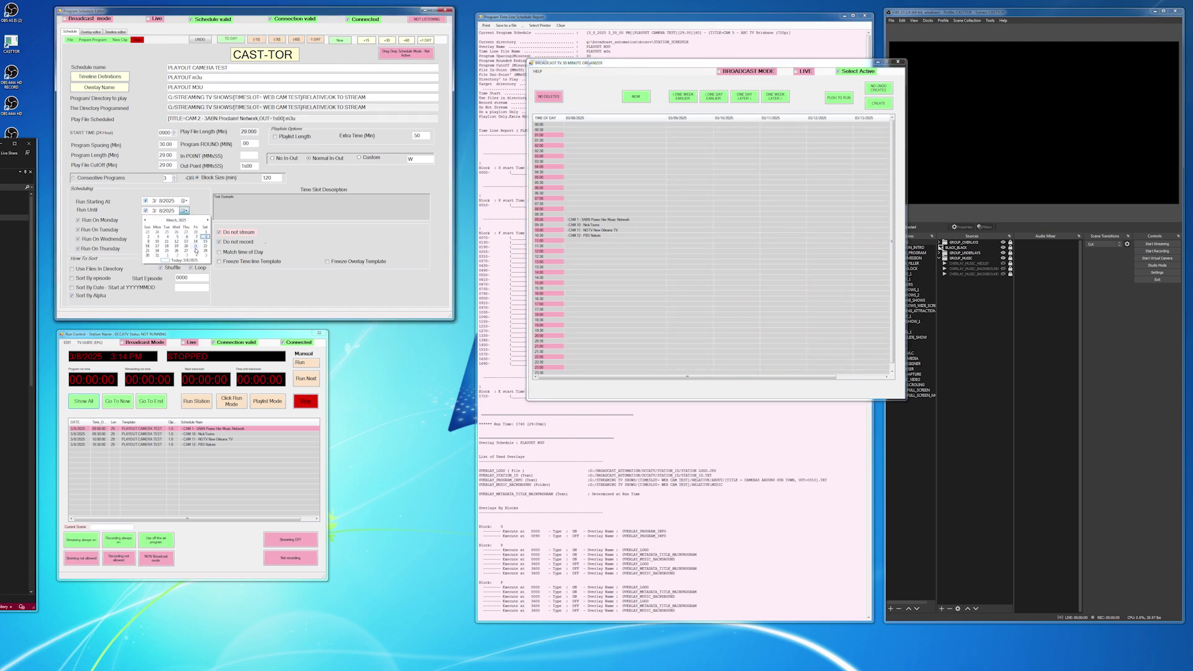
pyautogui.click(195, 247)
pyautogui.click(92, 40)
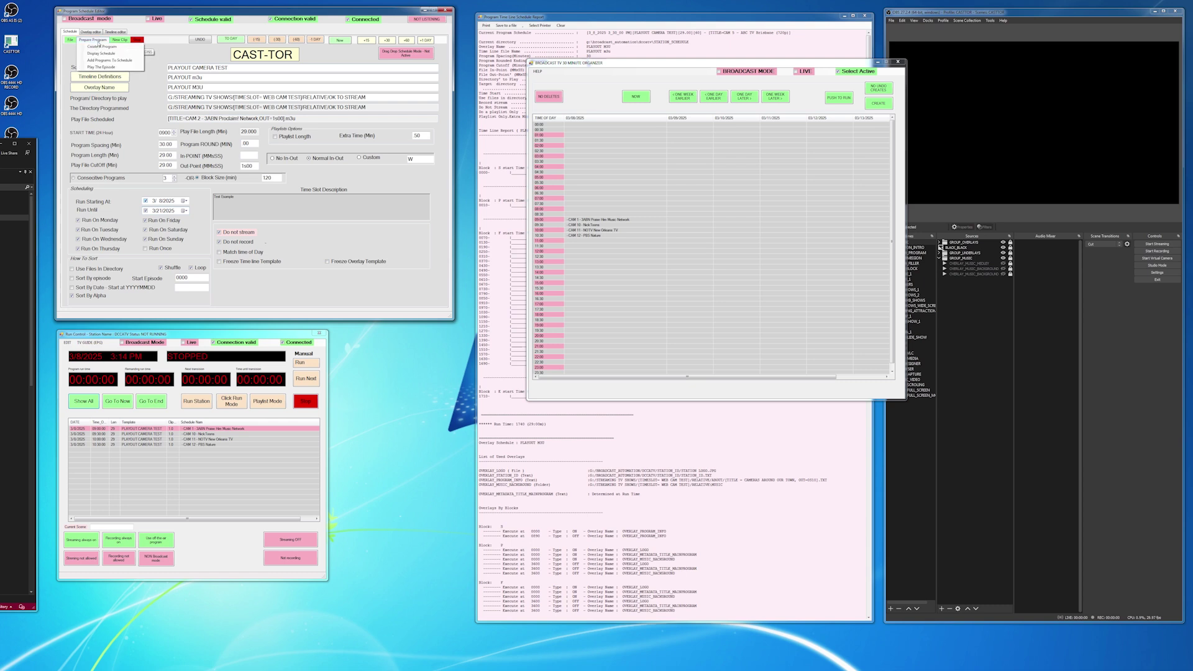
pyautogui.click(102, 61)
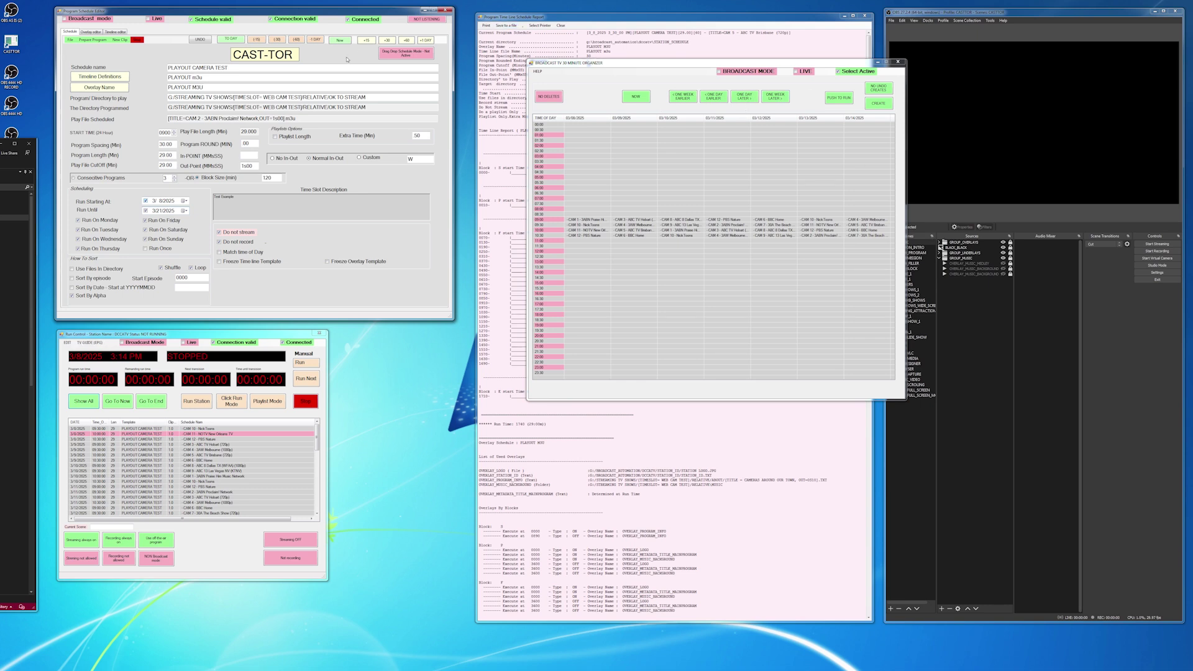
# Advance the start time to 1500 and add a second daily block of programs to the schedule.
pyautogui.click(405, 41)
pyautogui.click(406, 41)
pyautogui.click(405, 41)
pyautogui.click(405, 41)
pyautogui.click(93, 39)
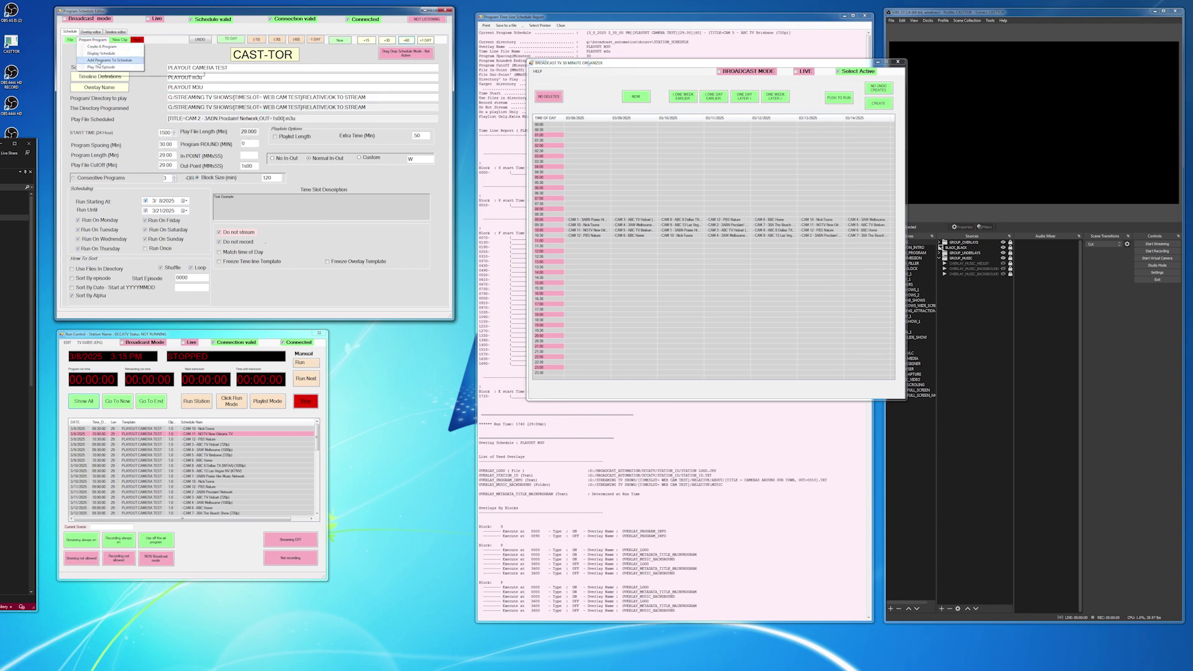
pyautogui.click(107, 61)
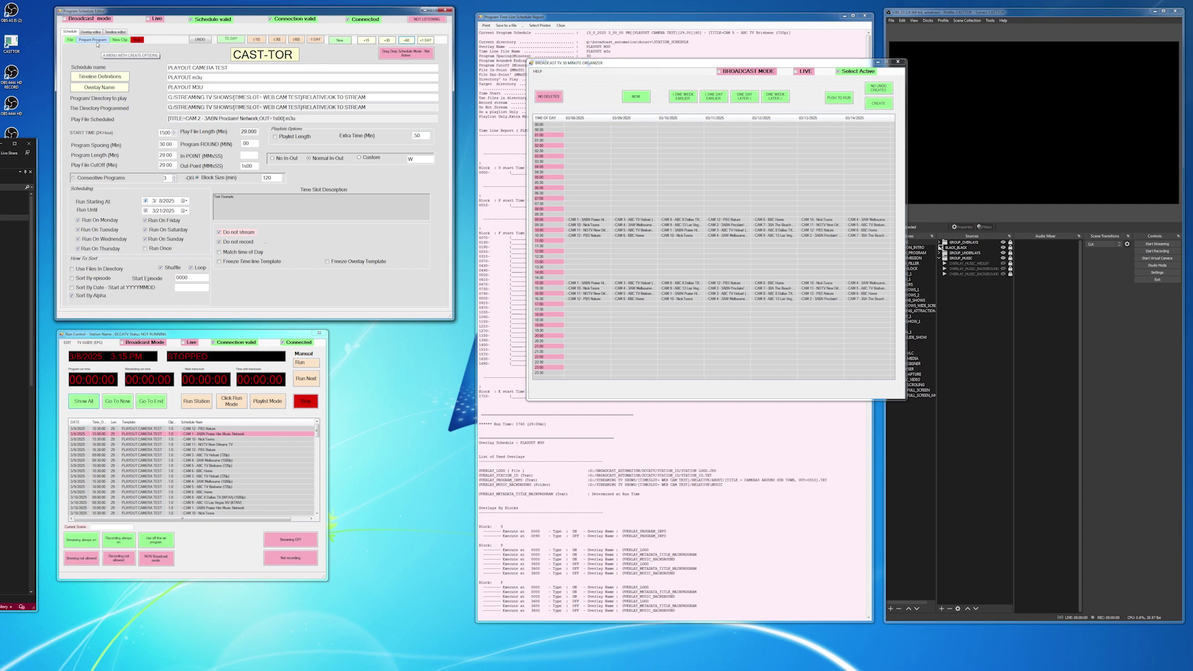
# Undo the scheduled blocks and add the programs again from 1500 with the Playlist Length option enabled.
pyautogui.click(200, 40)
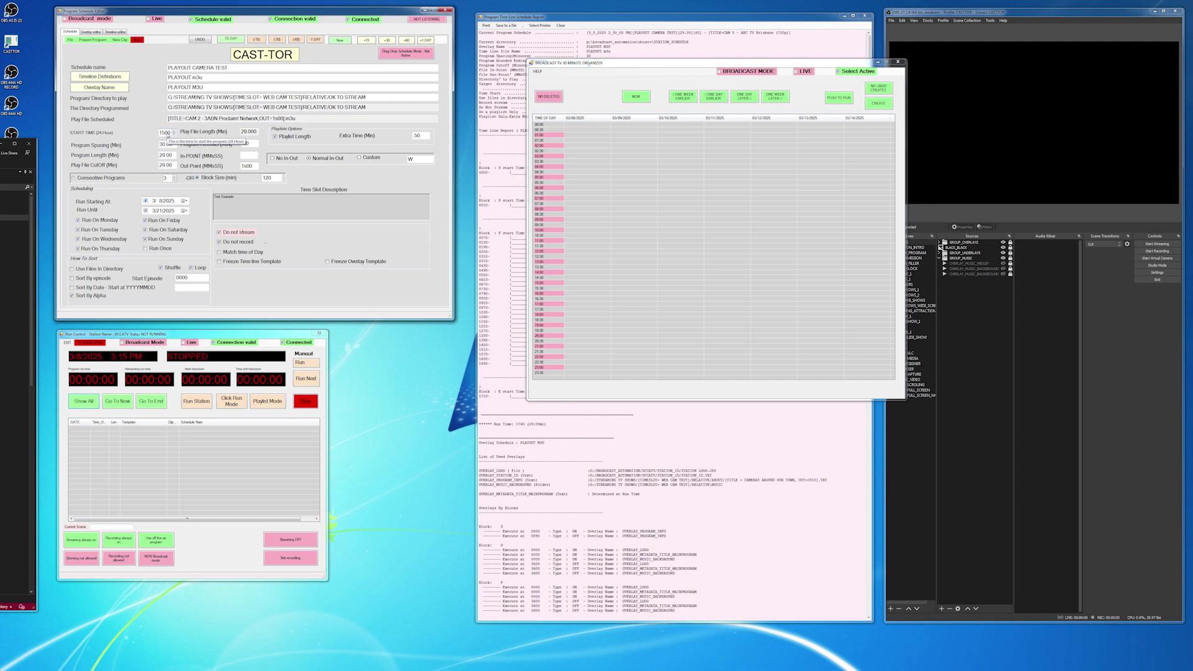
pyautogui.click(92, 39)
pyautogui.click(102, 61)
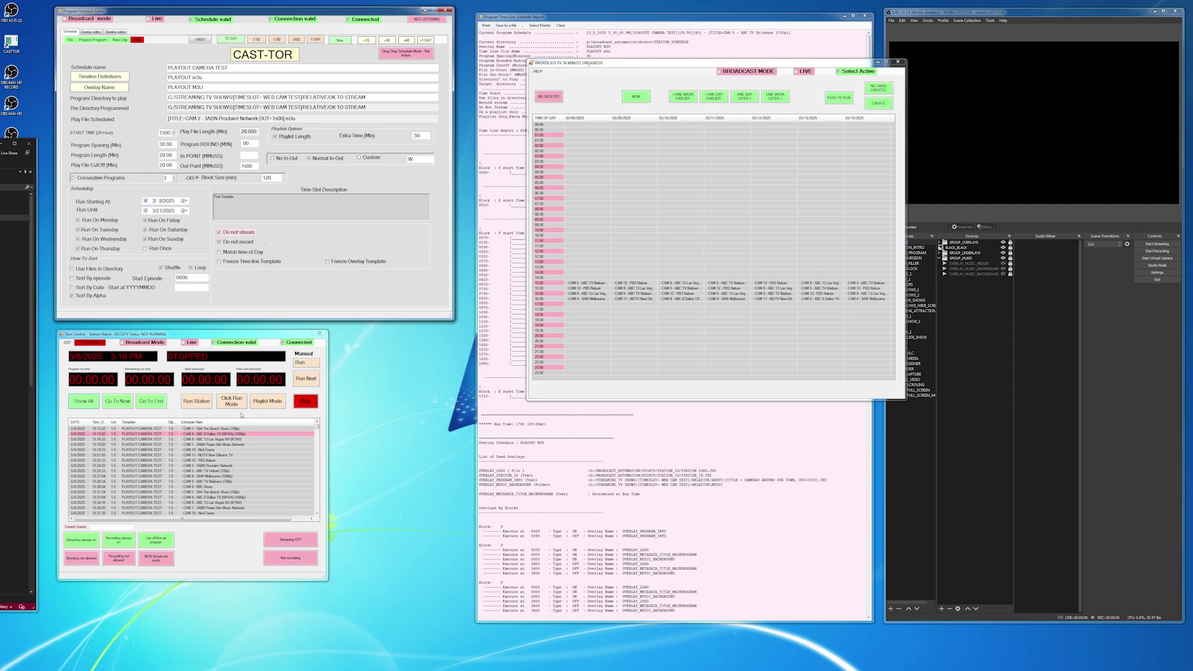
# Play the CAM 9 - ABC 13 Las Vegas program from the run list and stop playback.
pyautogui.click(115, 436)
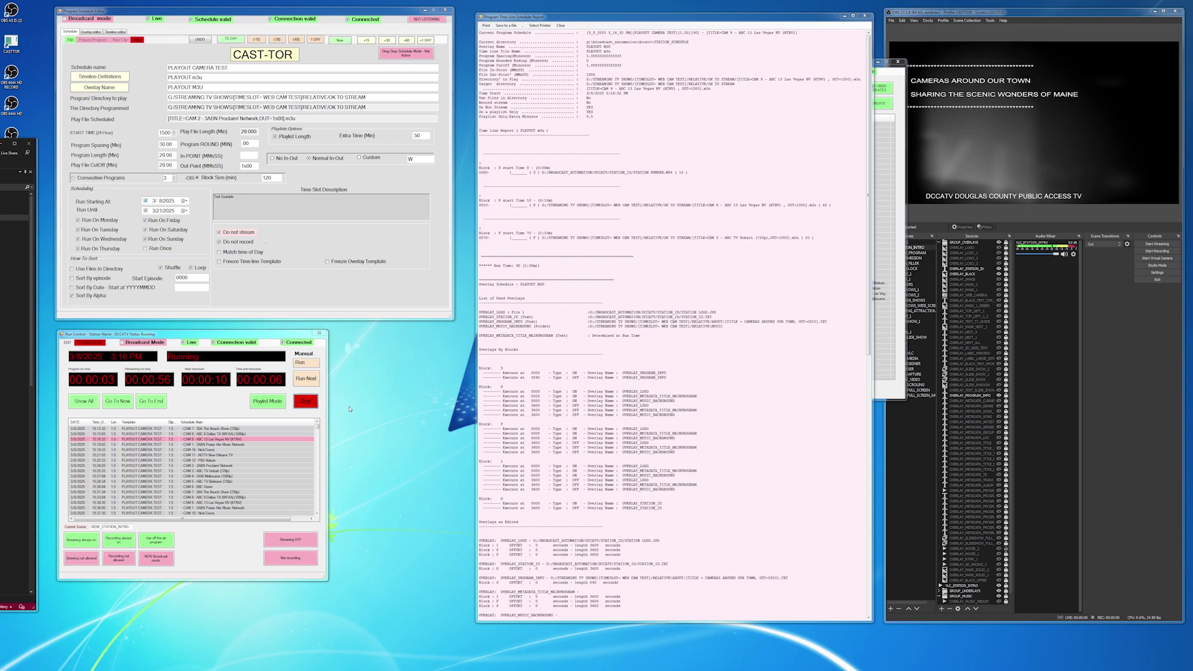
pyautogui.click(304, 403)
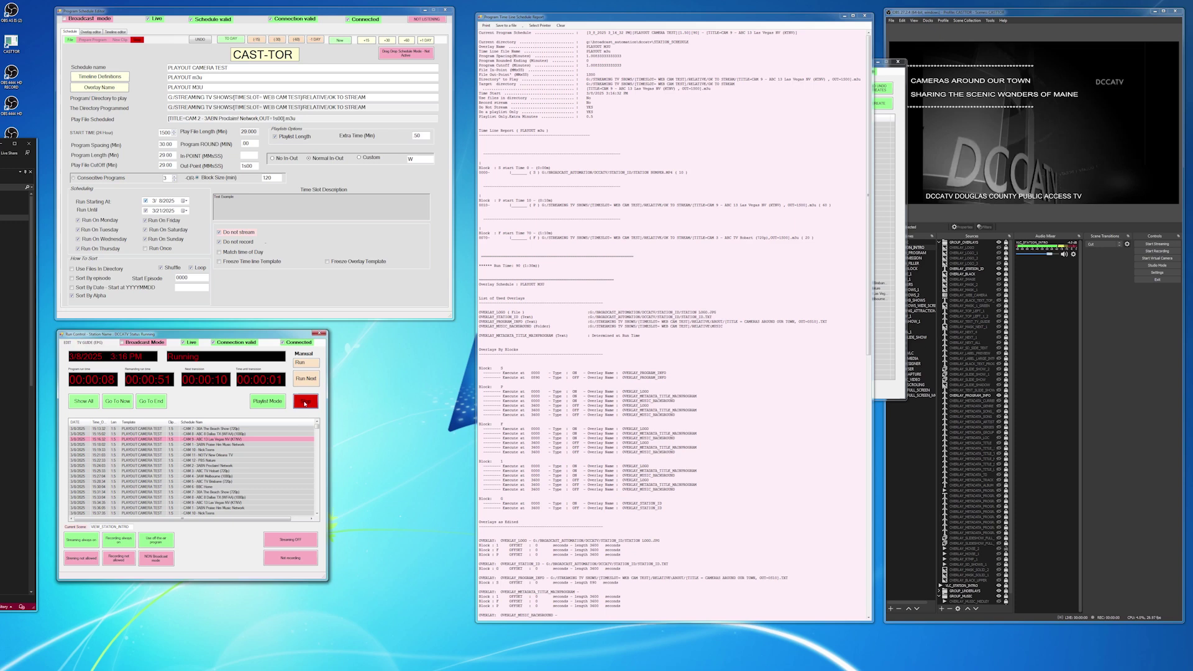
# Set the playlist's Extra Time to 0 and prepare the program for playout.
pyautogui.doubleClick(422, 136)
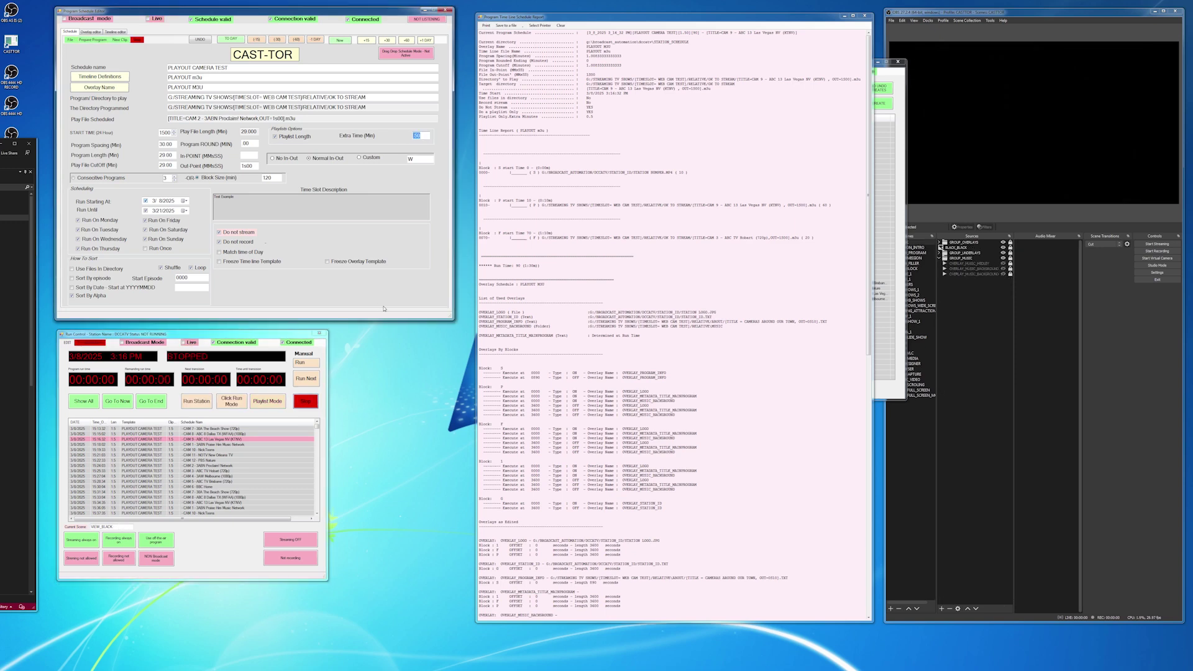
pyautogui.write('0')
pyautogui.click(93, 40)
pyautogui.click(100, 61)
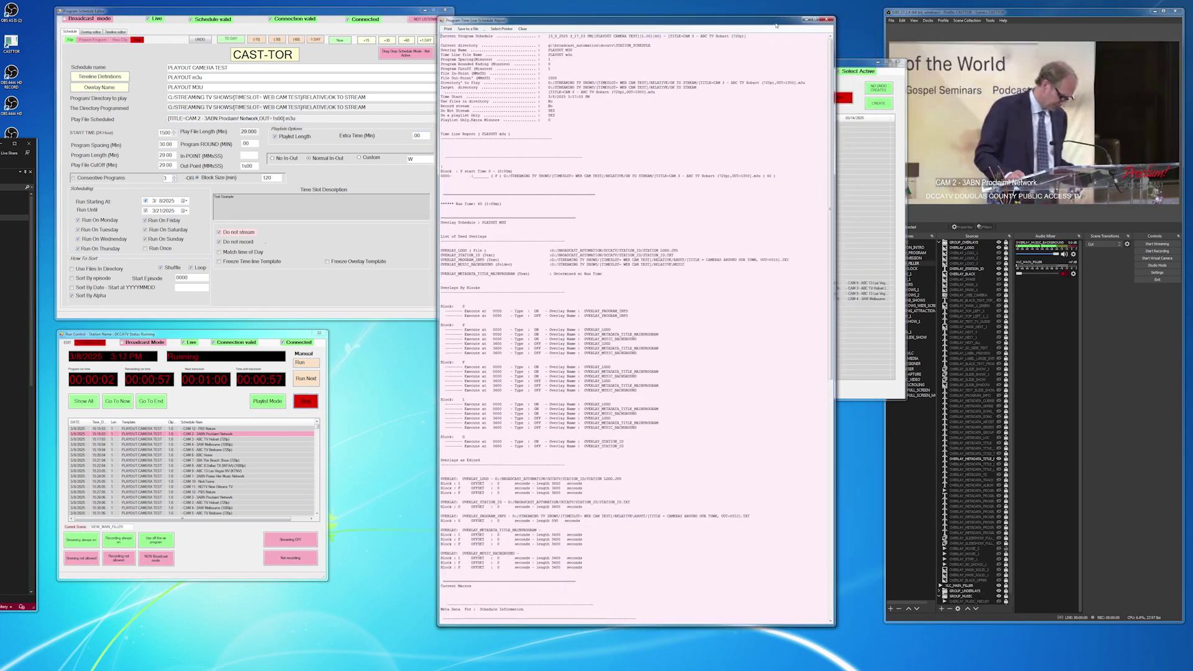
# Bring the TV guide window into view, skip ahead through two scheduled programs in the run list, and stop playback.
pyautogui.moveTo(861, 65); pyautogui.dragTo(810, 49)
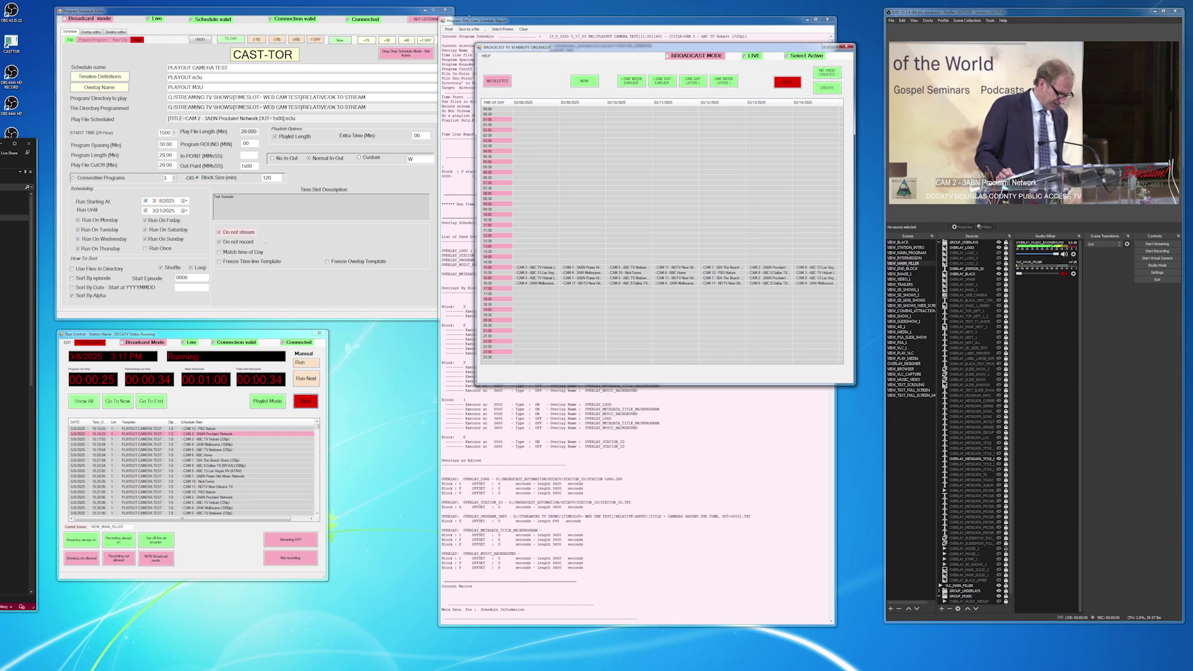
pyautogui.click(308, 382)
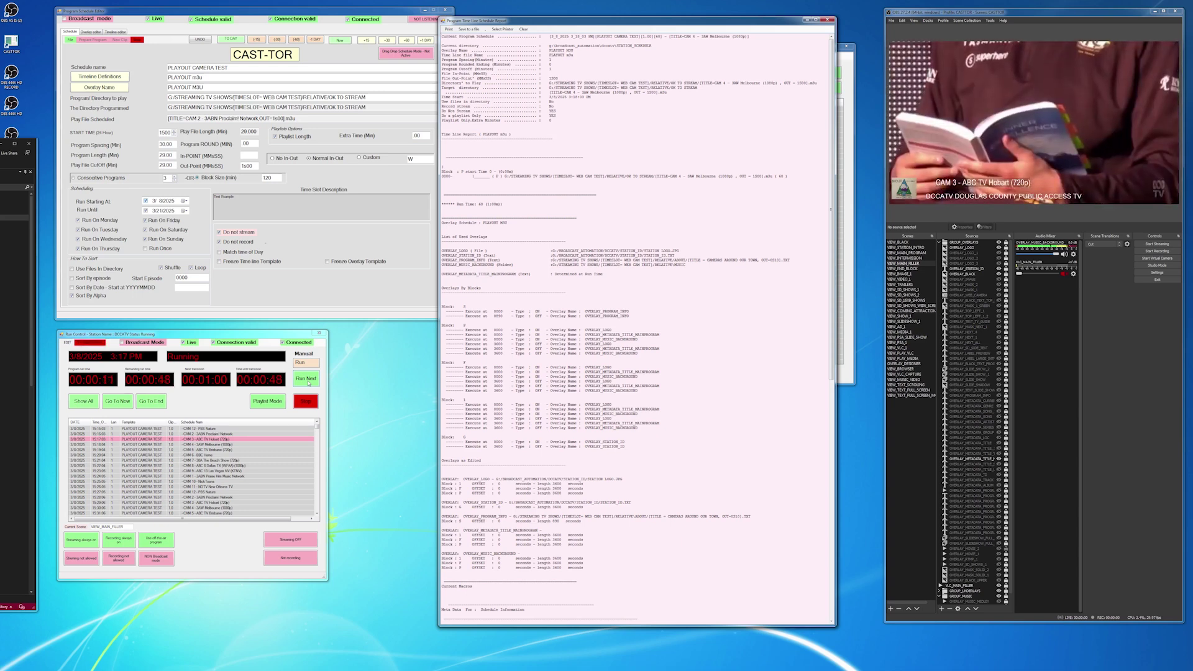
pyautogui.click(309, 379)
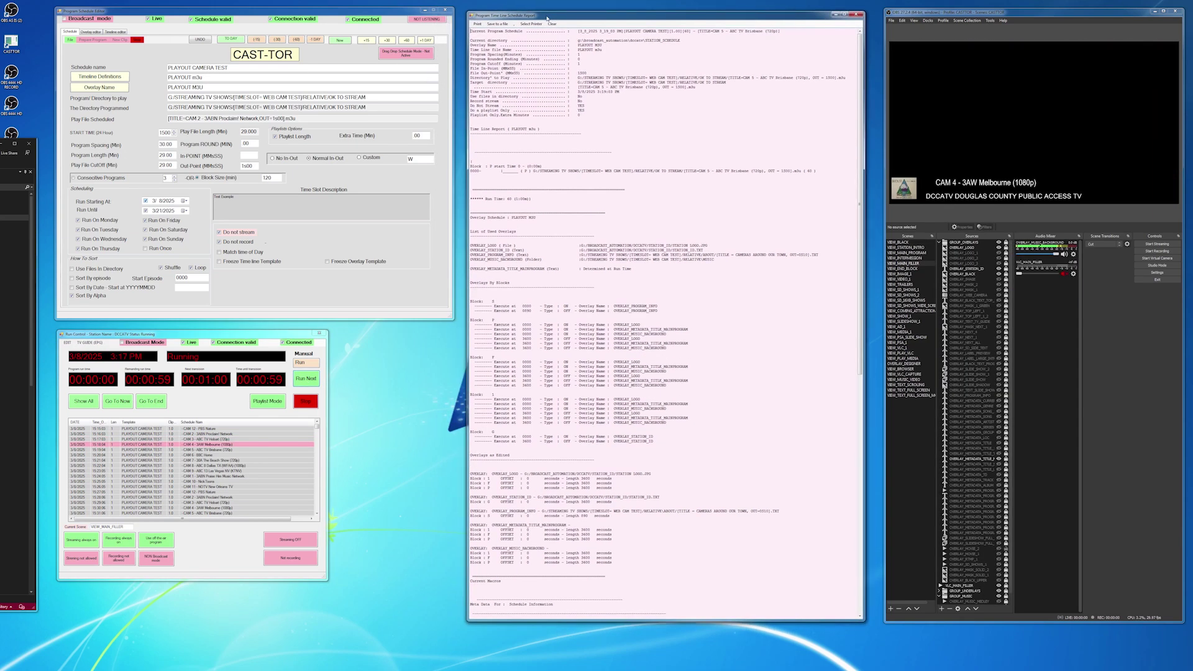
pyautogui.click(306, 401)
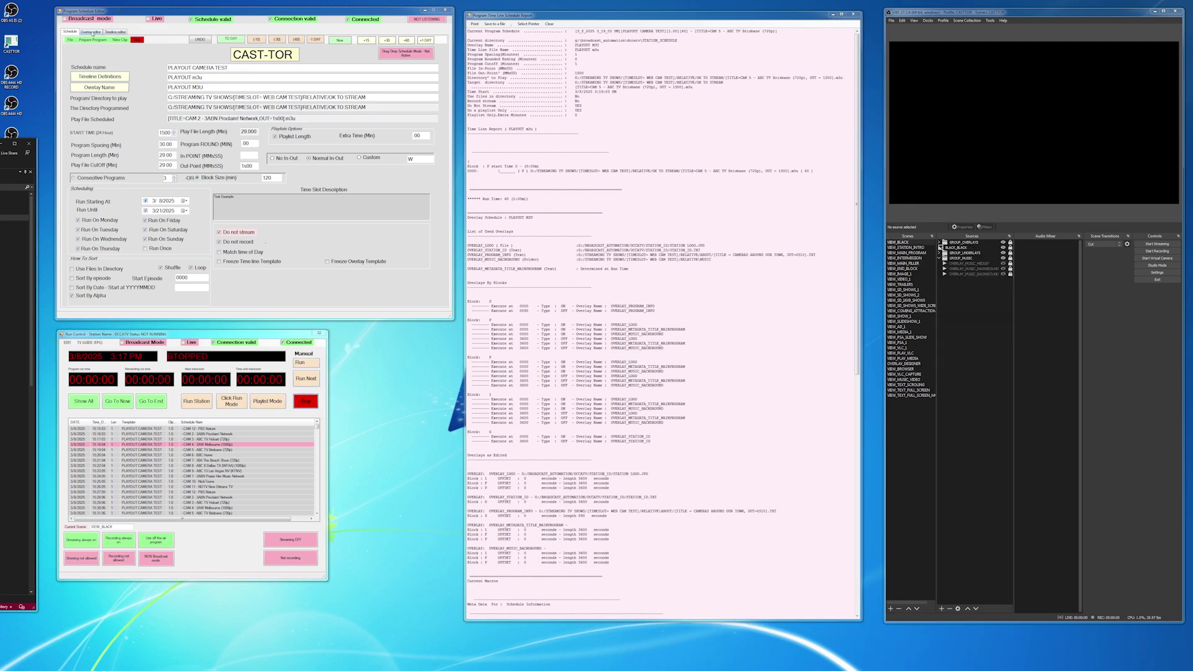
# Turn off muting for the third row, VIEW_MAIN_FILLER, in the PLAYOUT m3u timeline.
pyautogui.click(115, 32)
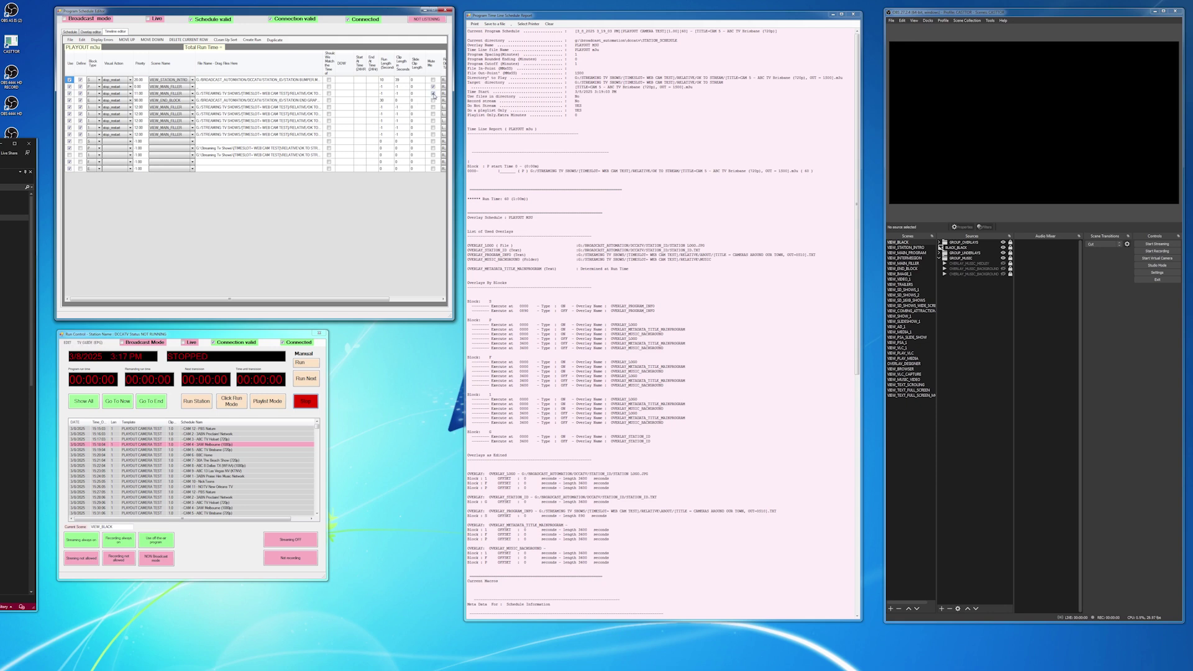
pyautogui.click(433, 93)
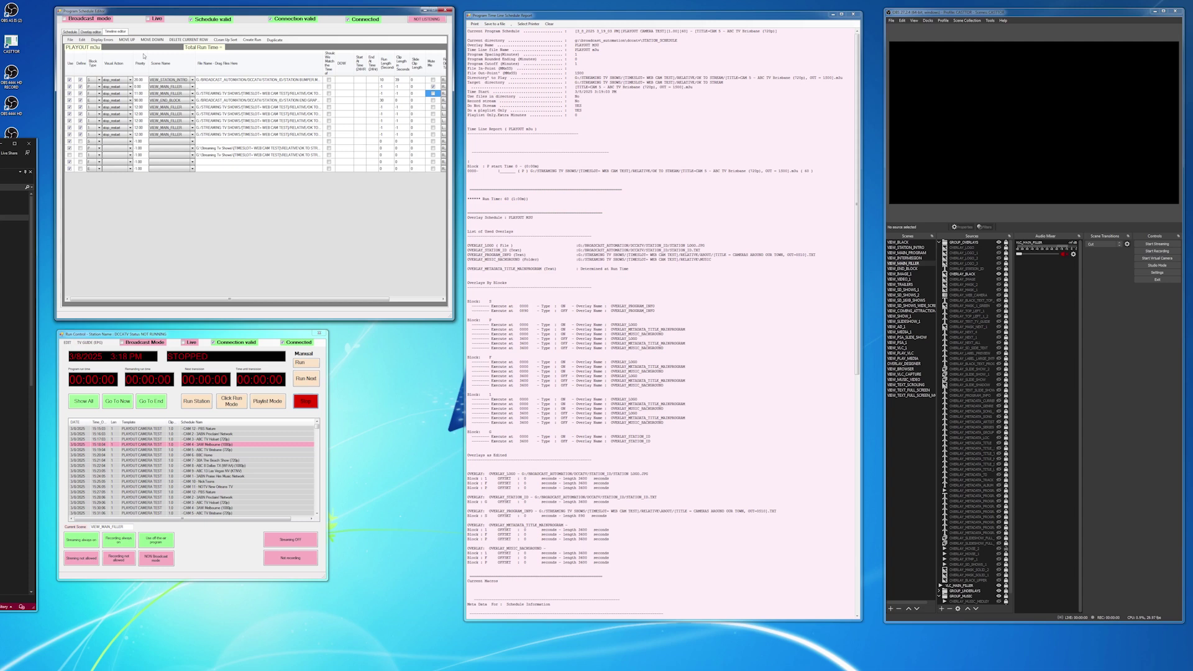
# Delete the asset of OVERLAY_MUSIC_BACKGROUND from the PLAYOUT M3U overlay and play a program to test it.
pyautogui.click(91, 32)
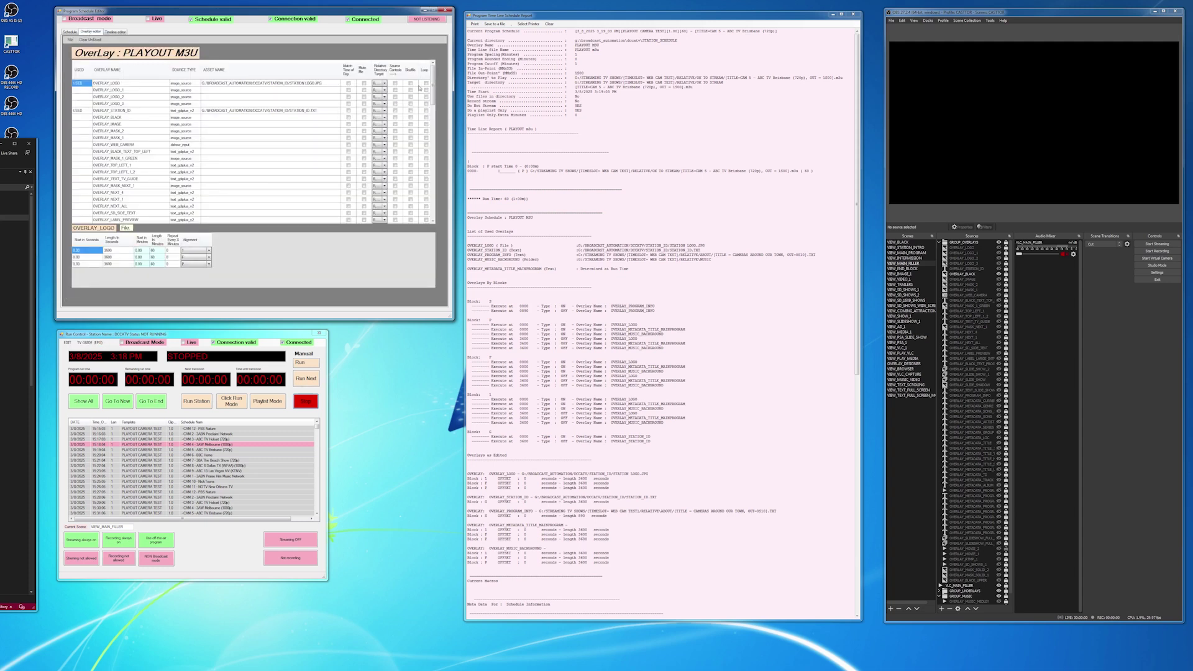
pyautogui.moveTo(433, 89); pyautogui.dragTo(438, 200)
pyautogui.click(233, 151)
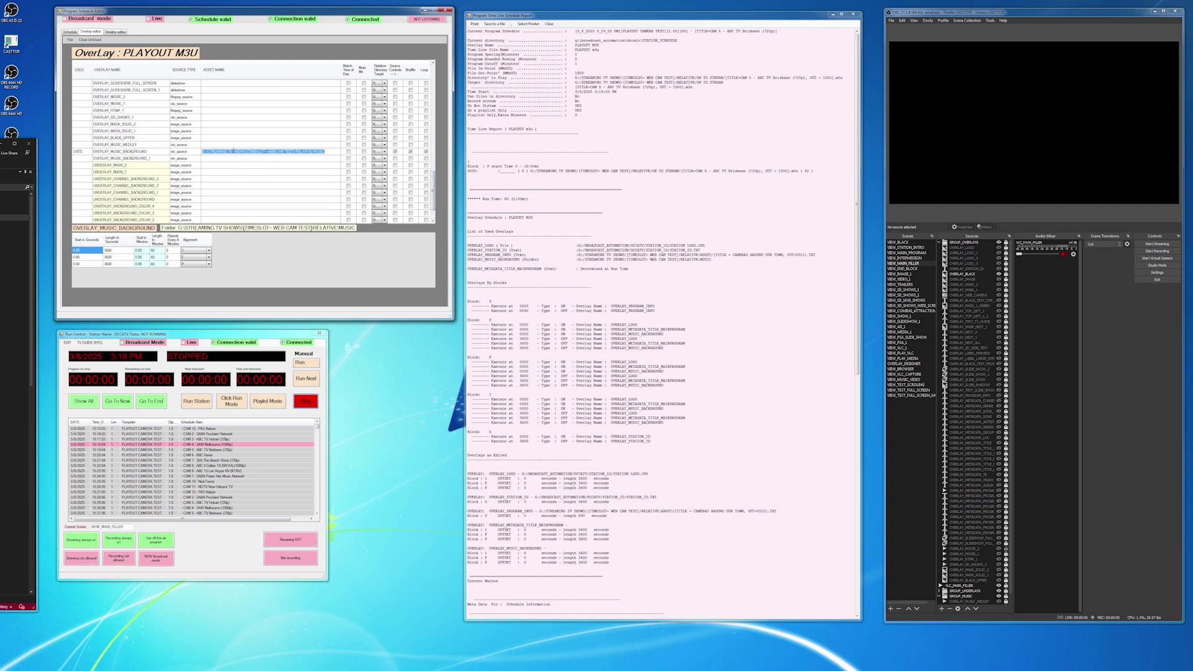
pyautogui.press('Delete')
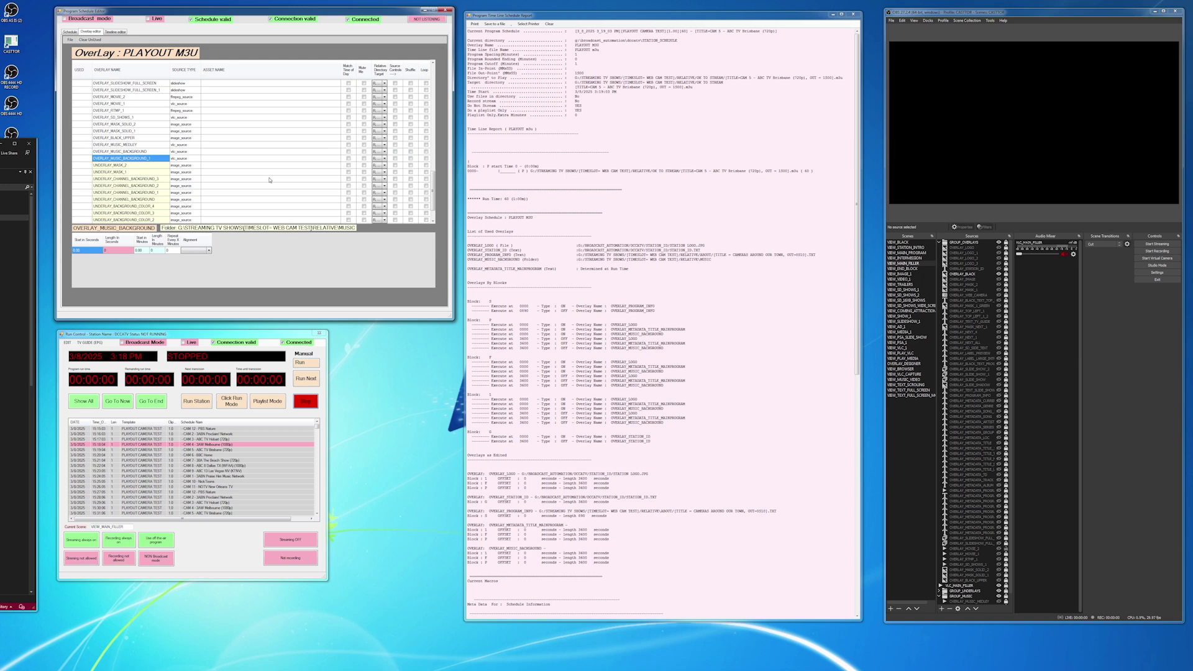
pyautogui.click(306, 379)
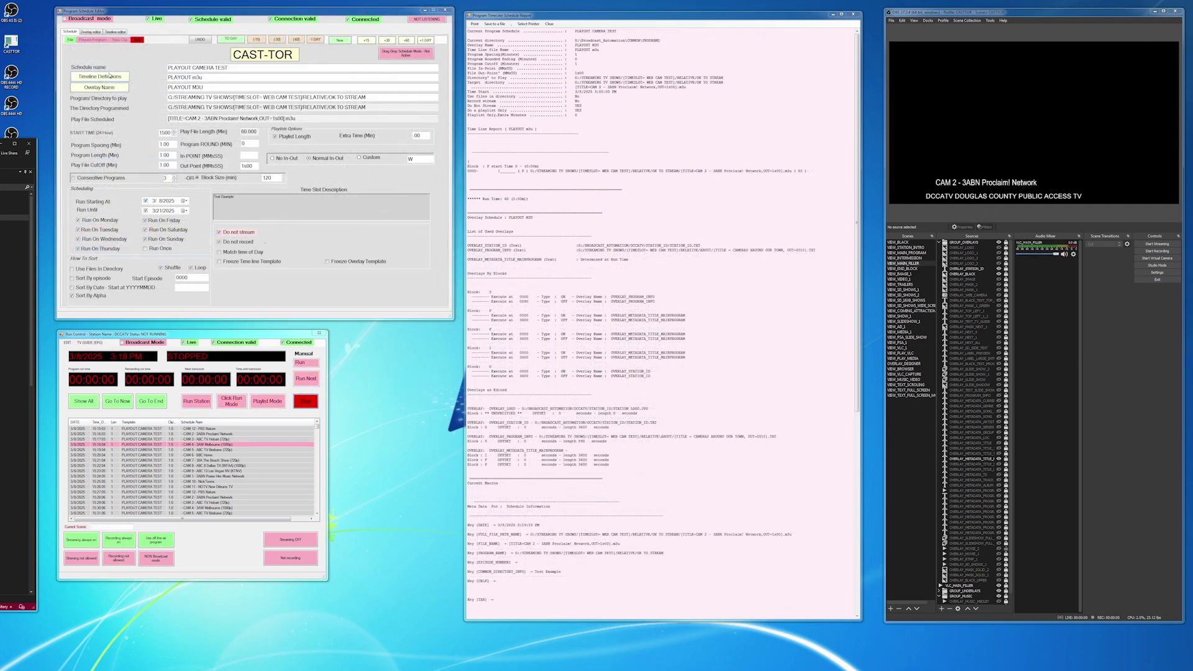